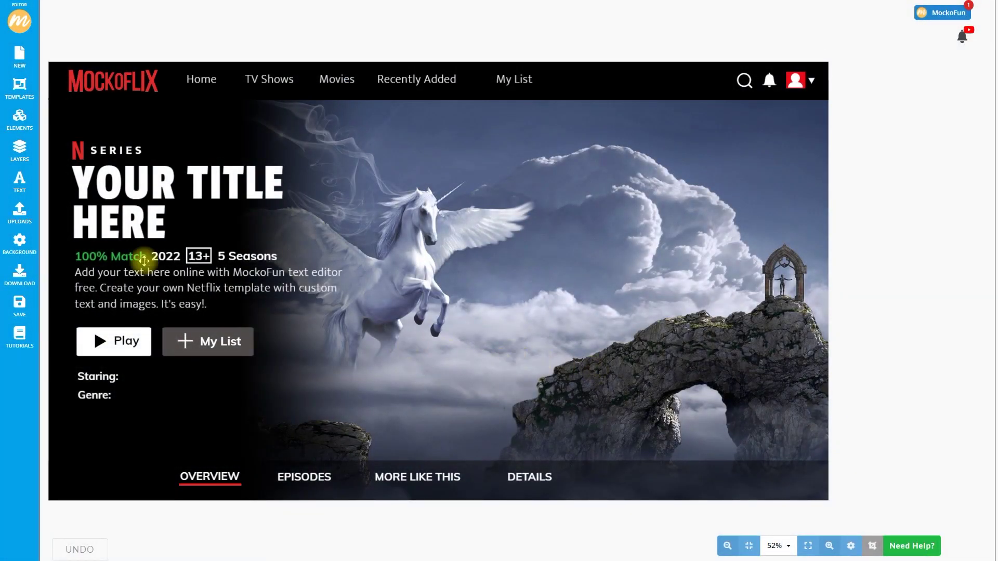
Step: Select the unicorn background image layer at the bottom of the layer list
click(13, 153)
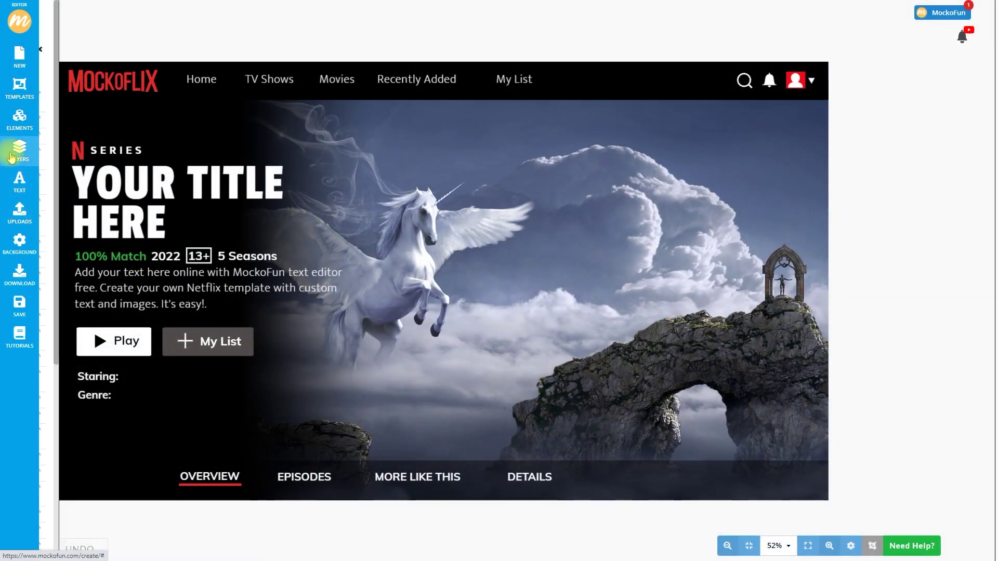
drag(168, 143, 177, 358)
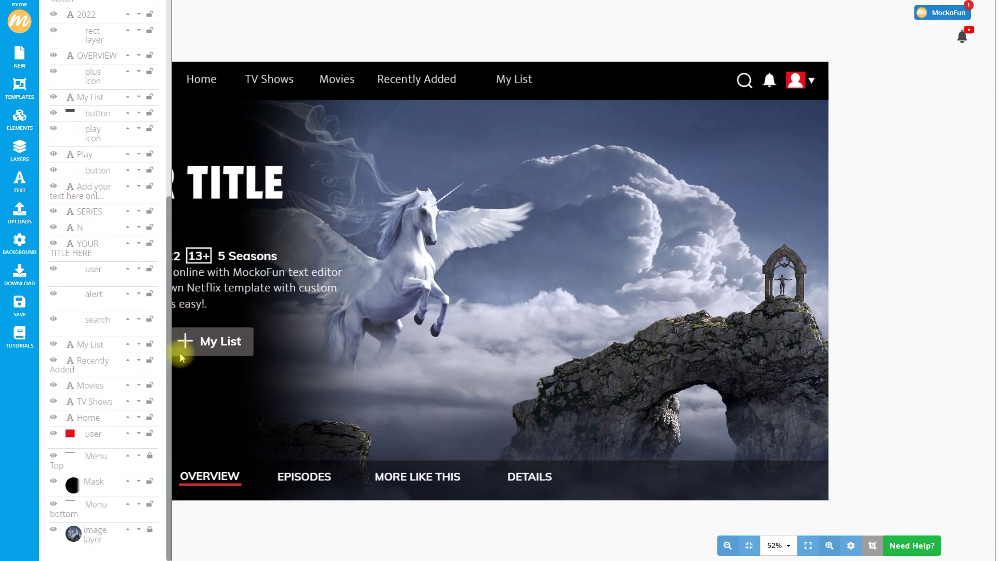
click(99, 535)
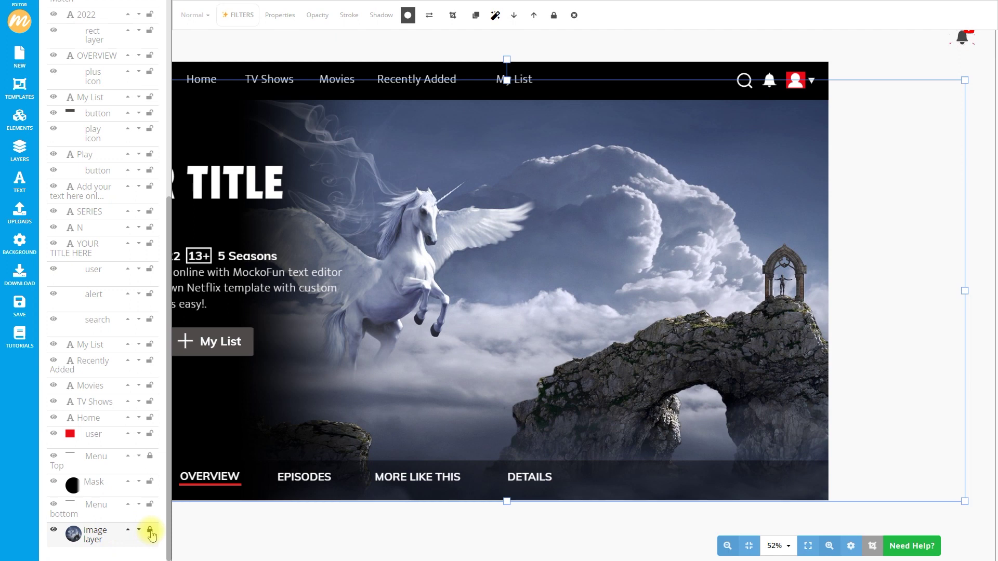
Step: Swap the unicorn background for the uploaded photo of two girls outside the Kappa Kappa Gamma house
click(429, 17)
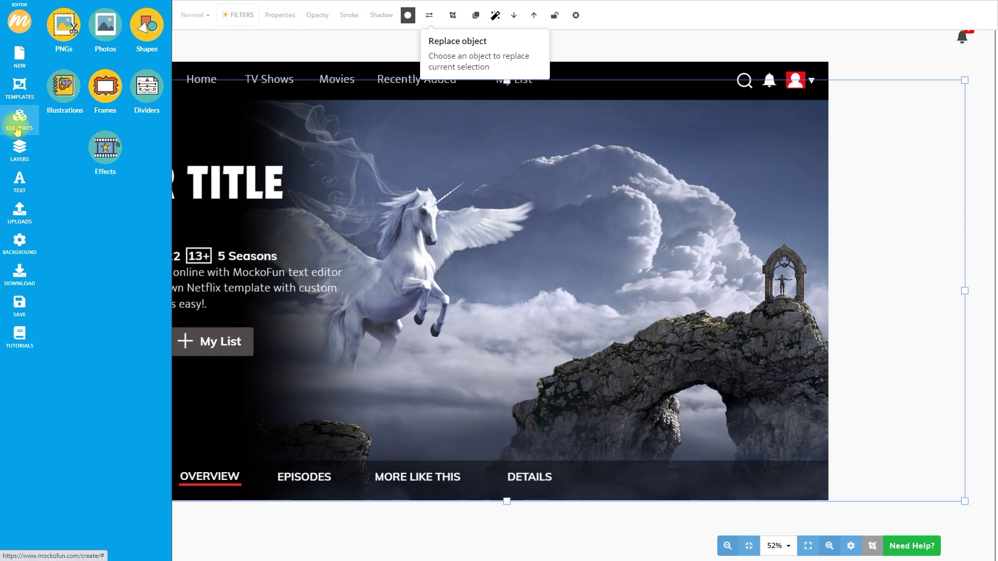
click(105, 40)
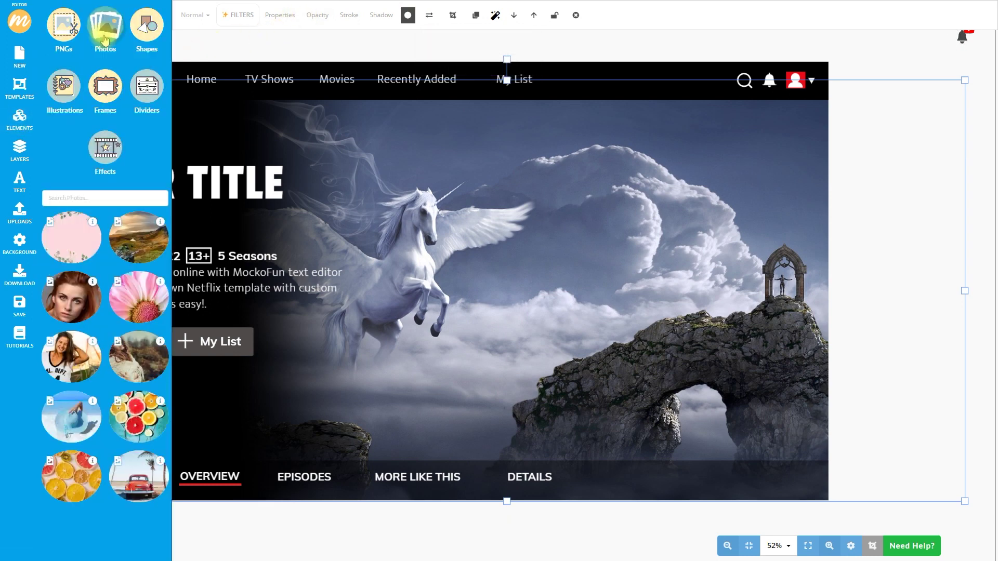
scroll(85, 289, down, 3)
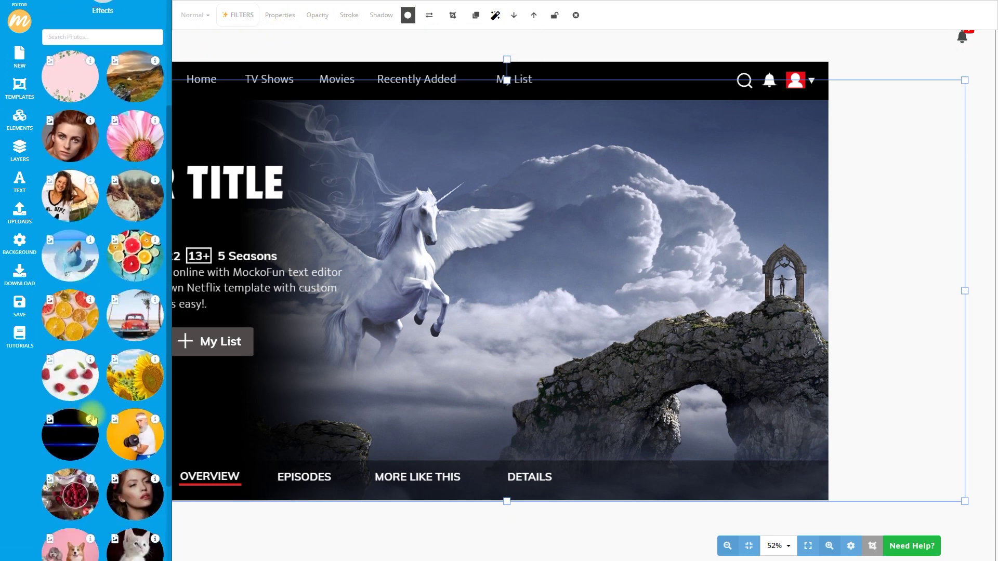
click(12, 213)
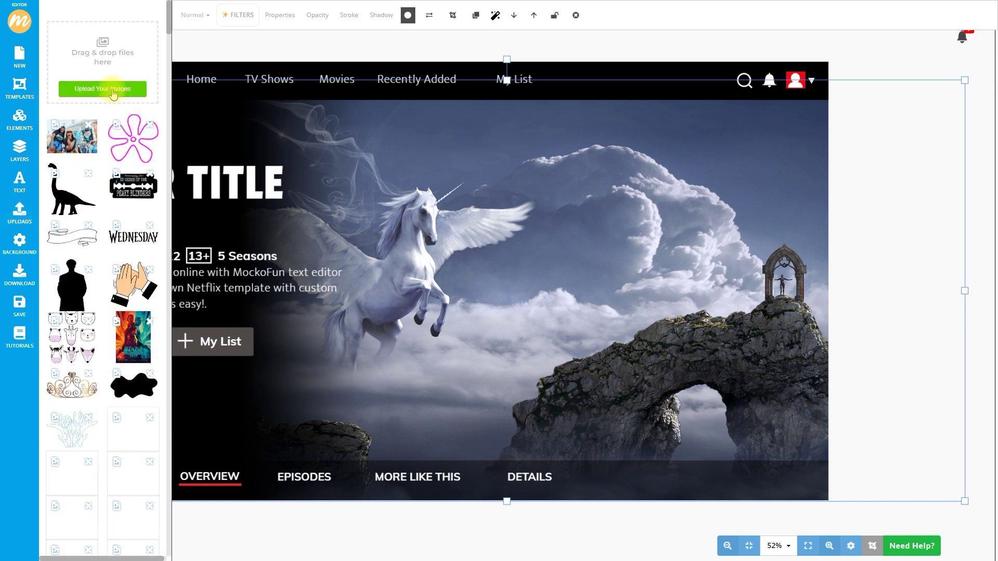
click(71, 140)
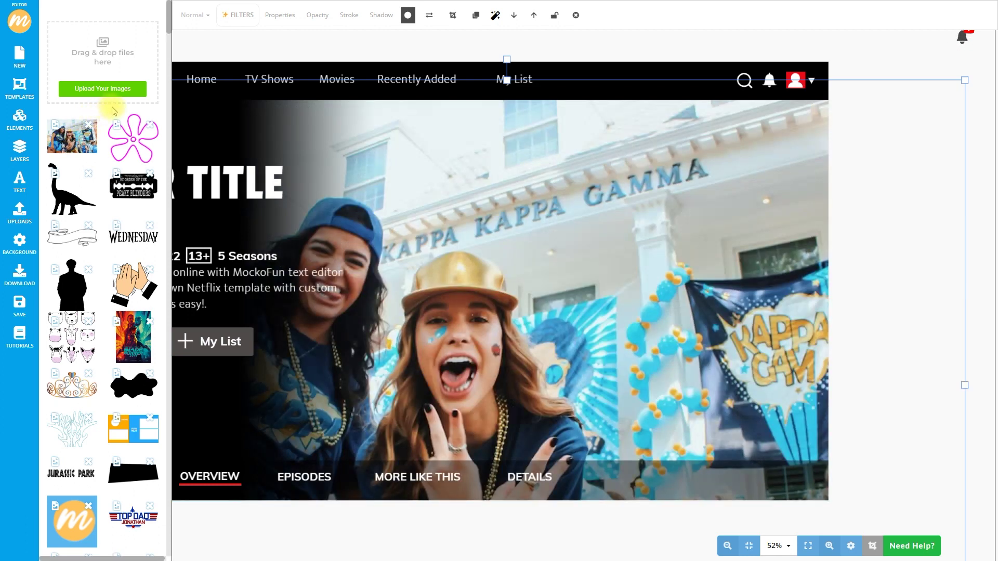
click(19, 221)
Step: Shrink the party photo and move it up and right so the girls sit beside the title
click(727, 546)
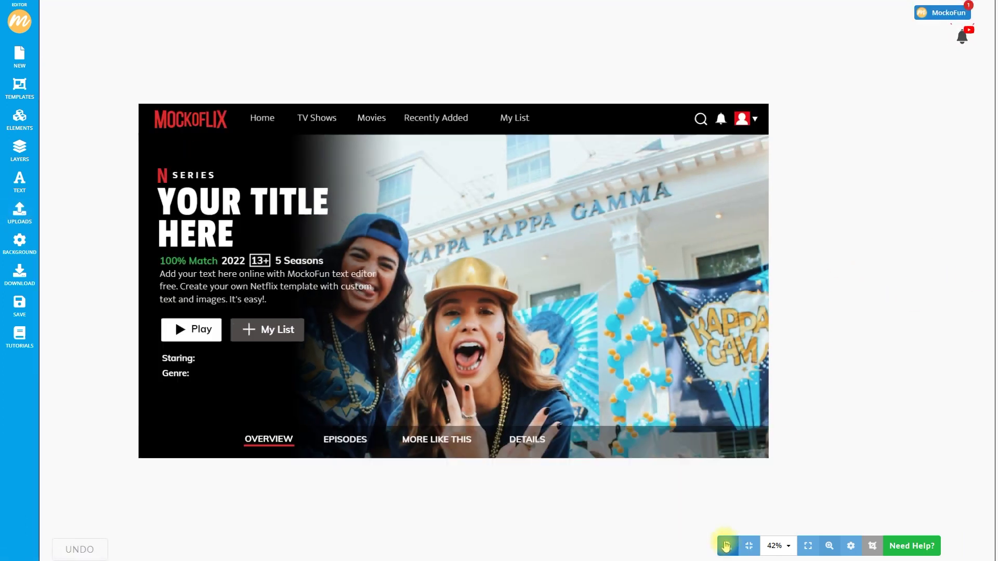
click(639, 252)
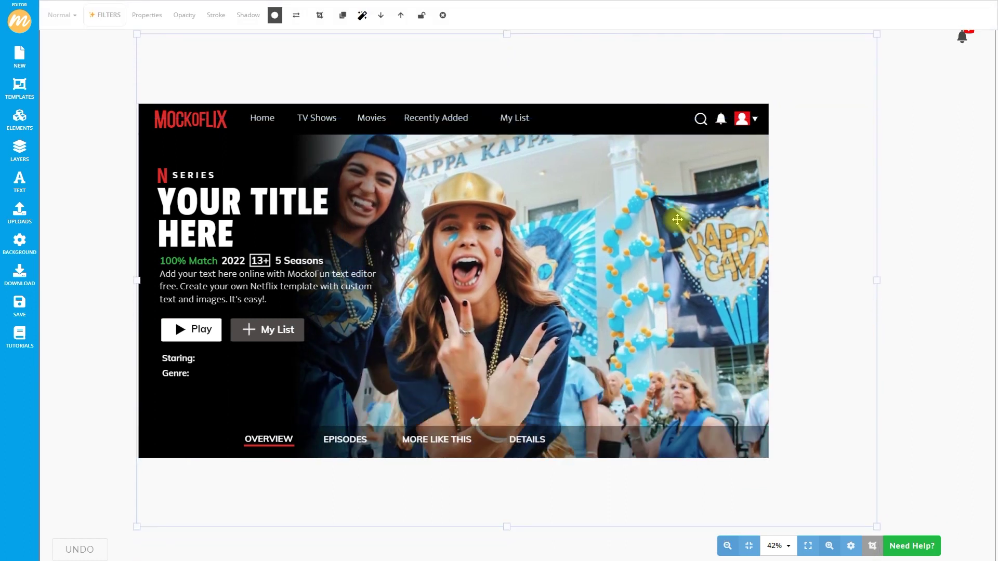
drag(885, 49, 762, 133)
drag(679, 229, 819, 169)
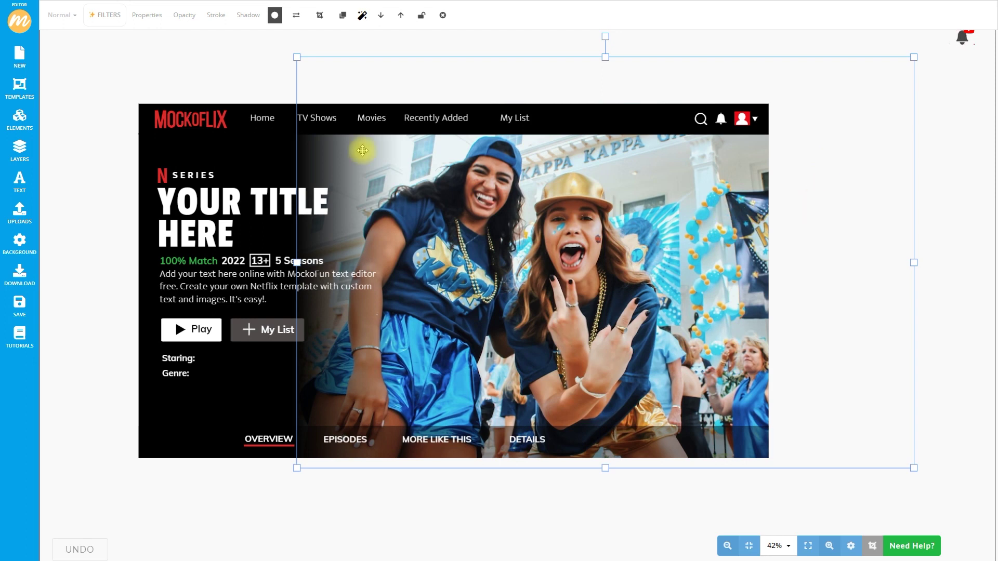
Step: Apply a Technicolor filter to the party photo, then hide its effect
click(111, 14)
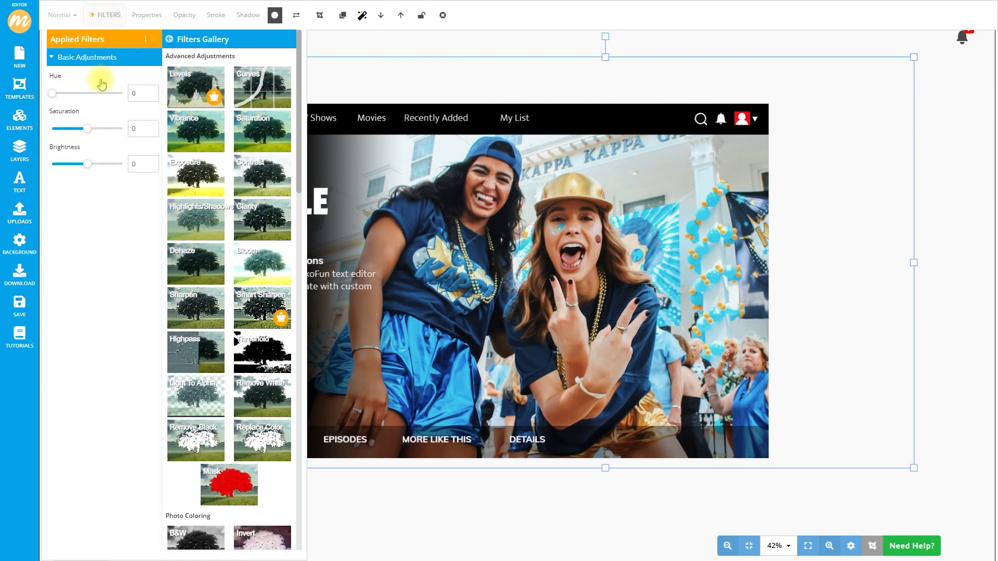
drag(73, 96, 41, 94)
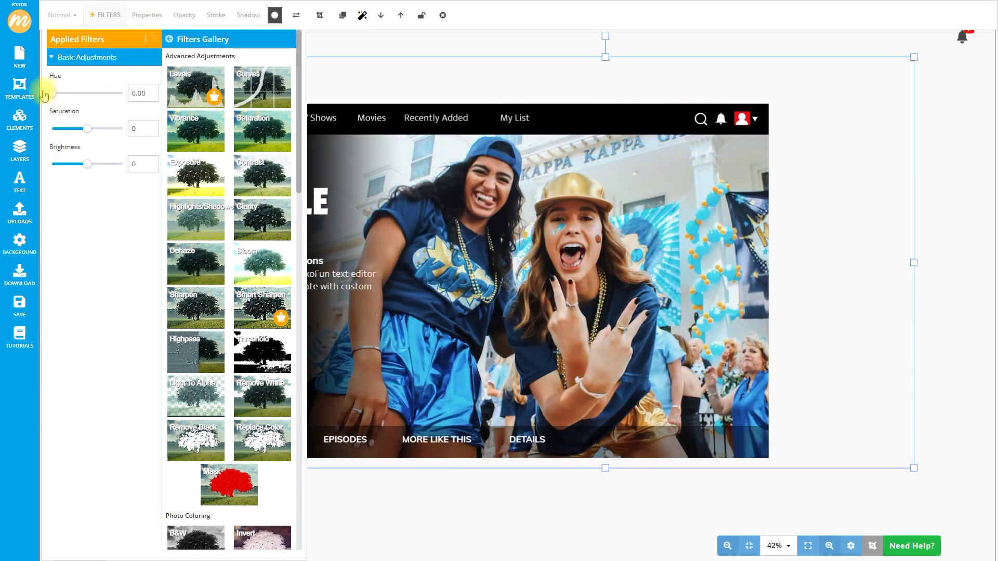
drag(304, 183, 306, 305)
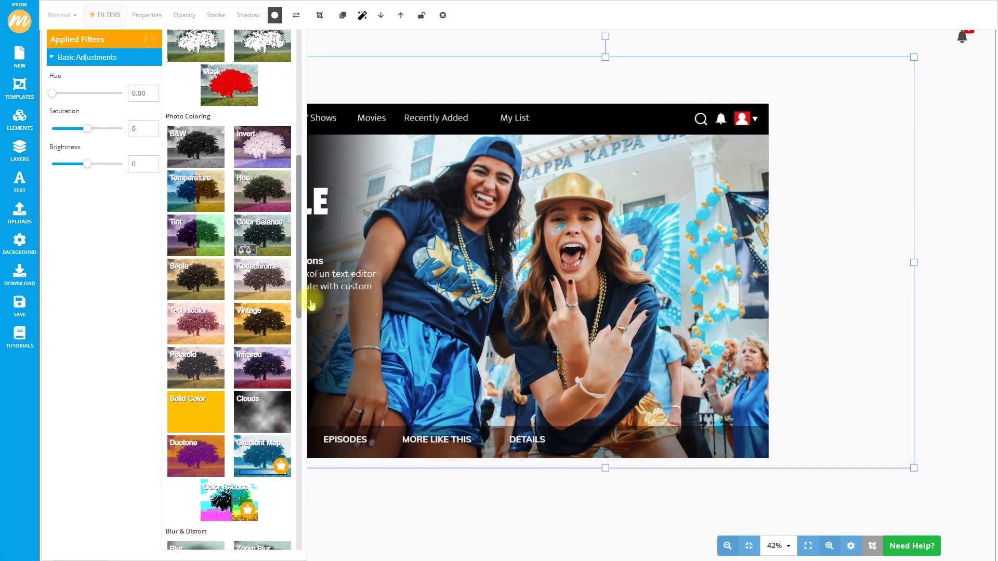
click(207, 322)
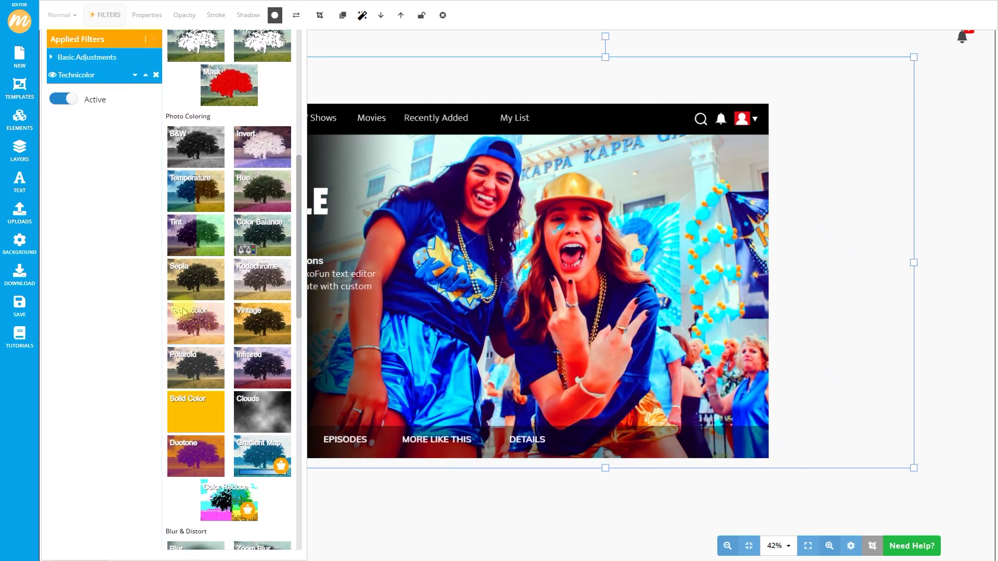
click(52, 76)
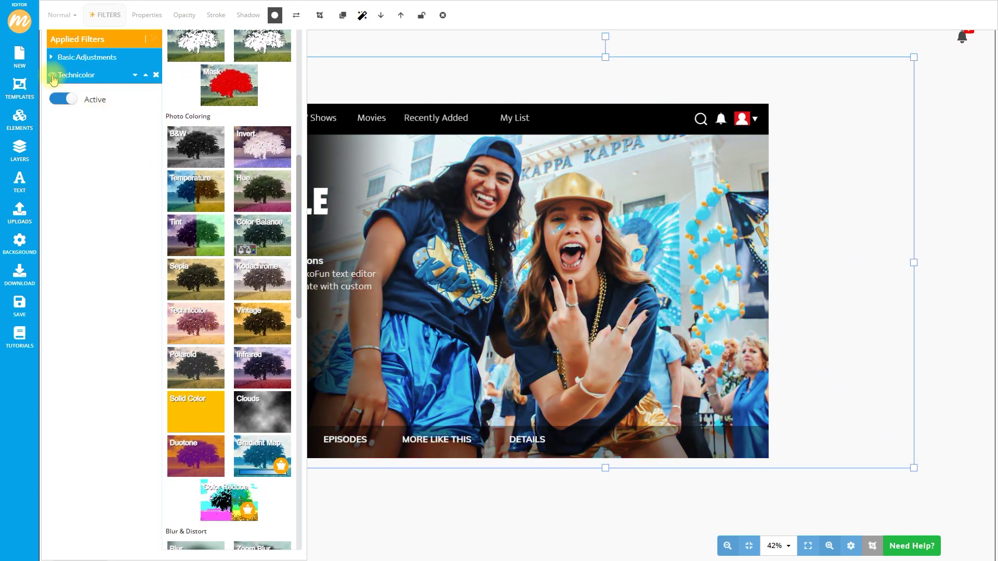
Step: Add a Duotone filter with purple shadows and yellow #ffea42 highlights
click(199, 462)
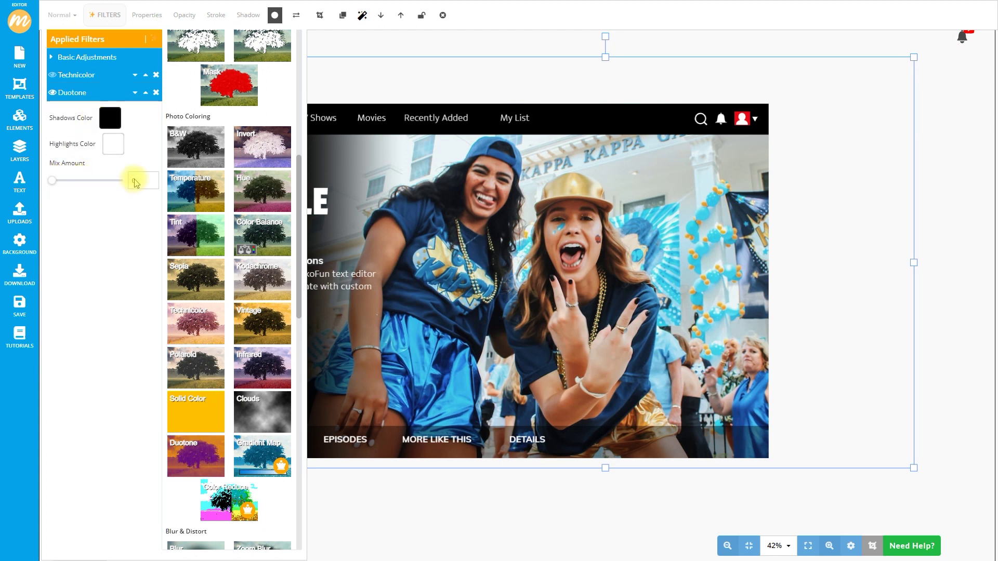
click(109, 125)
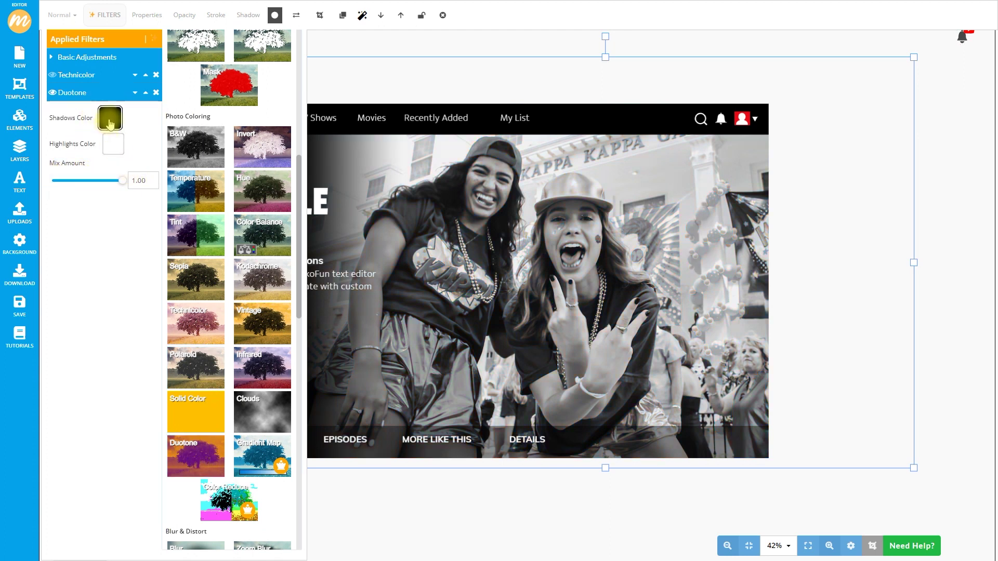
click(114, 169)
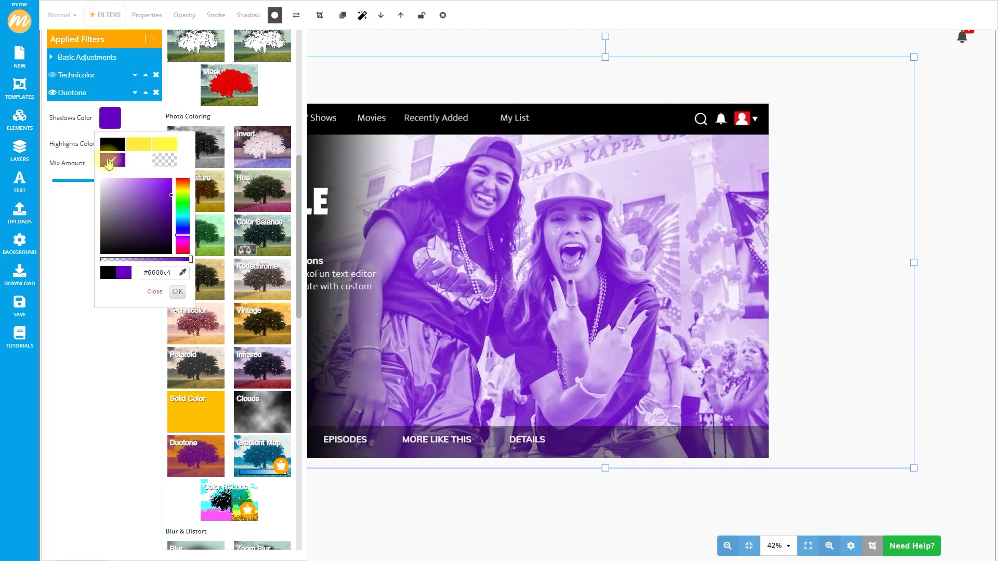
click(135, 119)
click(119, 148)
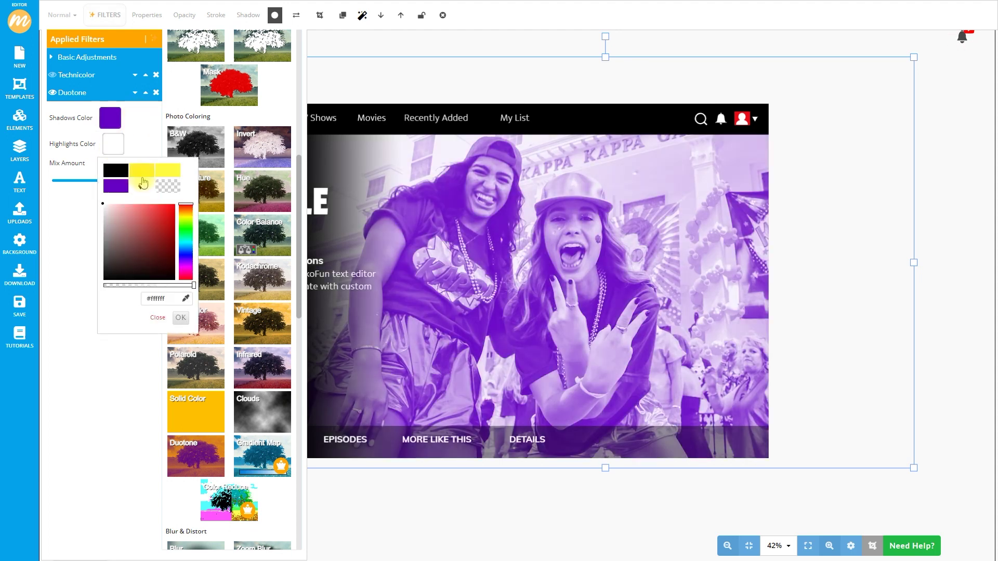
click(142, 172)
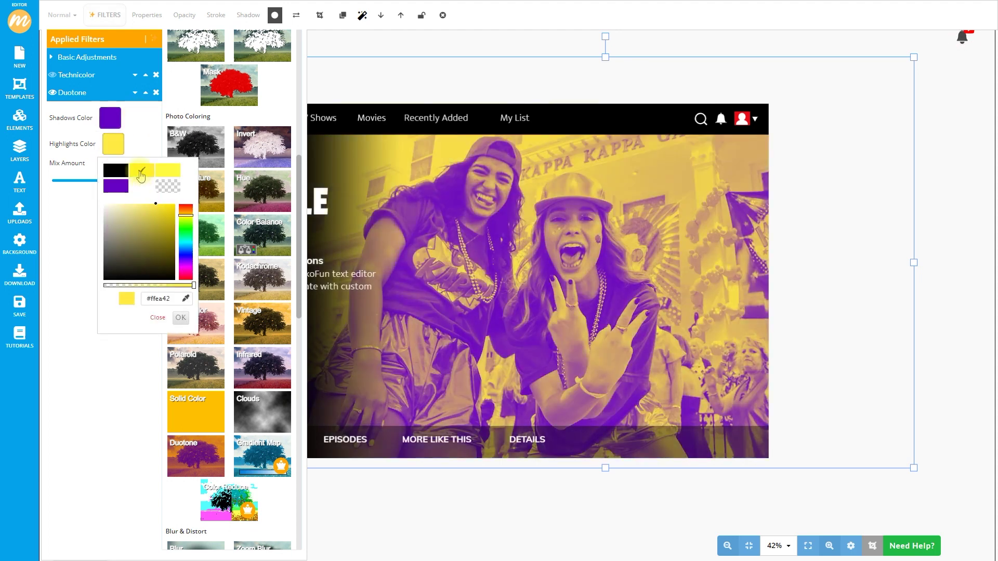
click(76, 220)
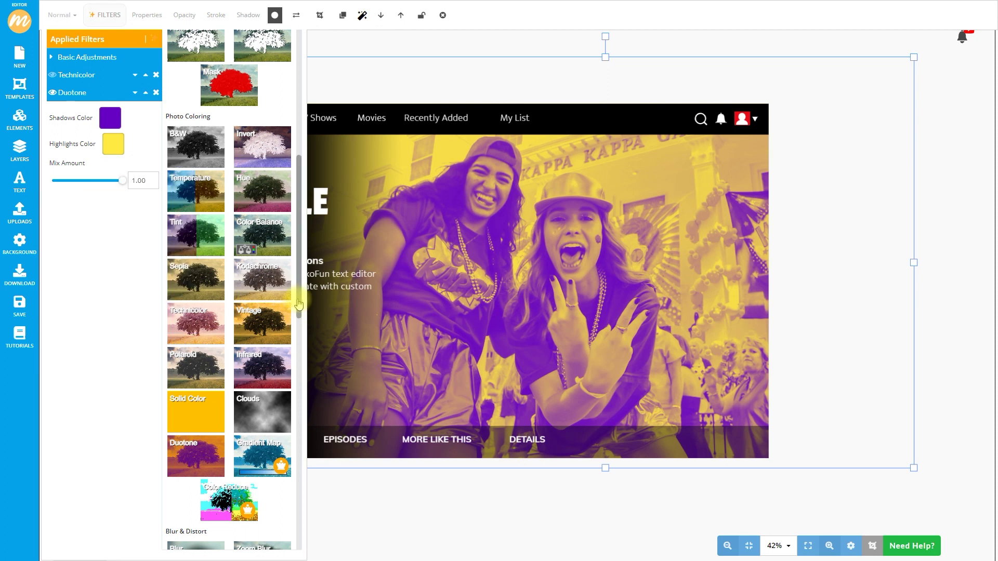
drag(299, 304, 311, 534)
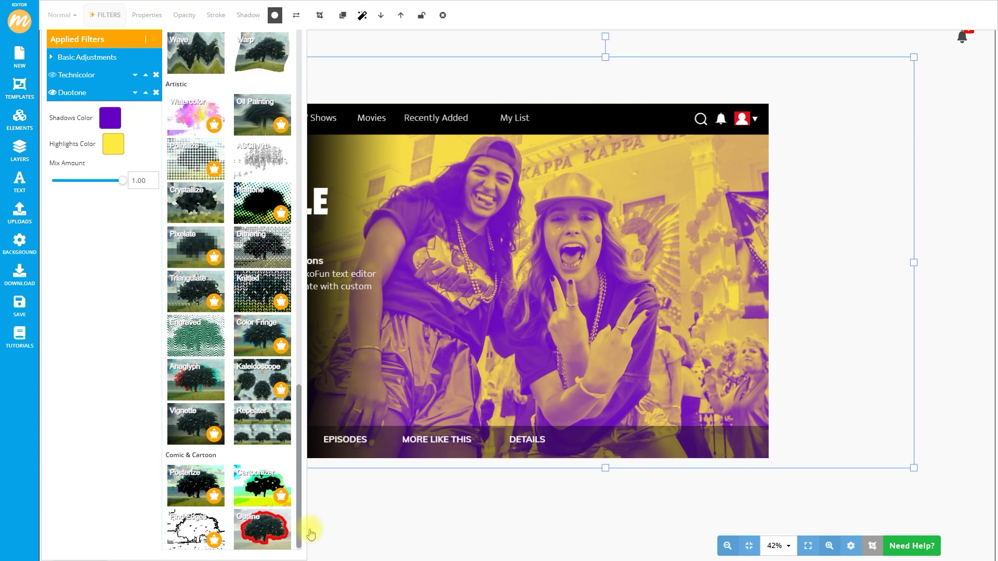
Step: Add an Anaglyph filter at about 0.19 amount and hide the Duotone filter
click(187, 376)
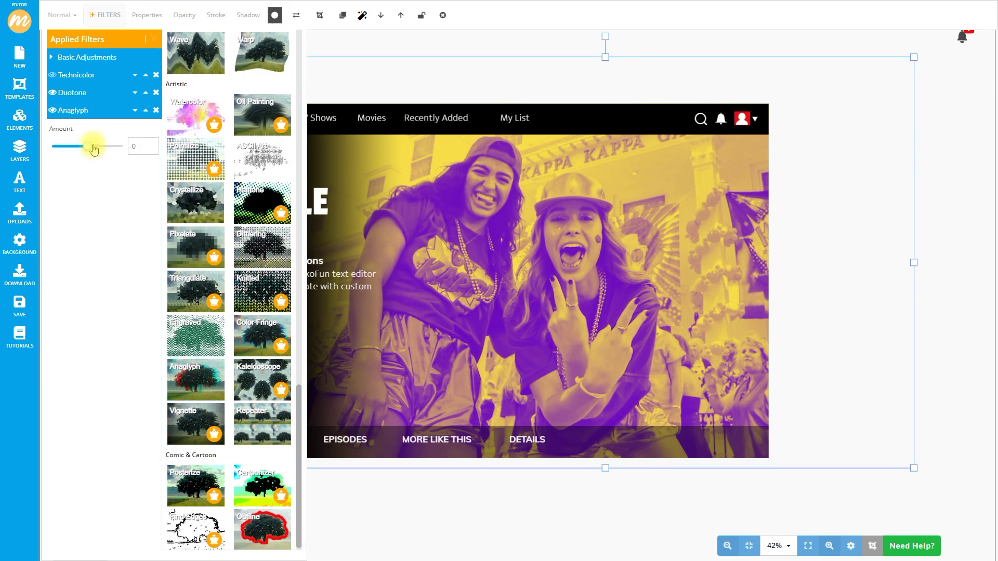
drag(94, 149, 96, 149)
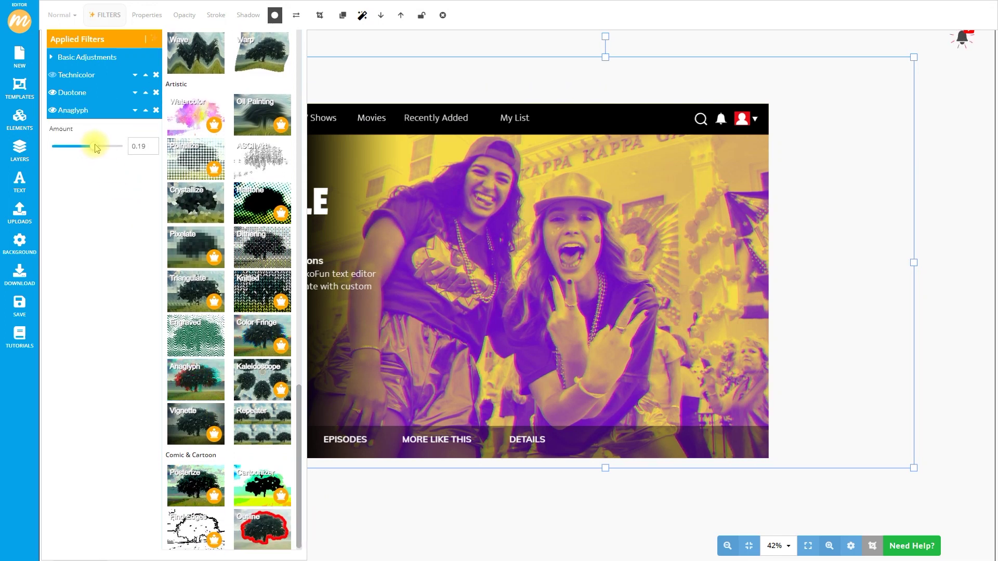
click(52, 93)
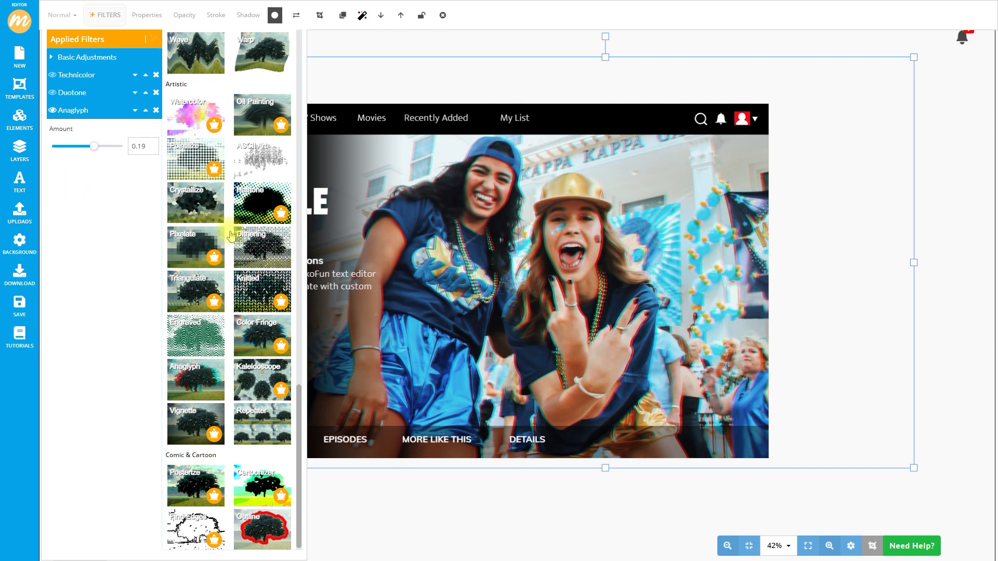
click(107, 15)
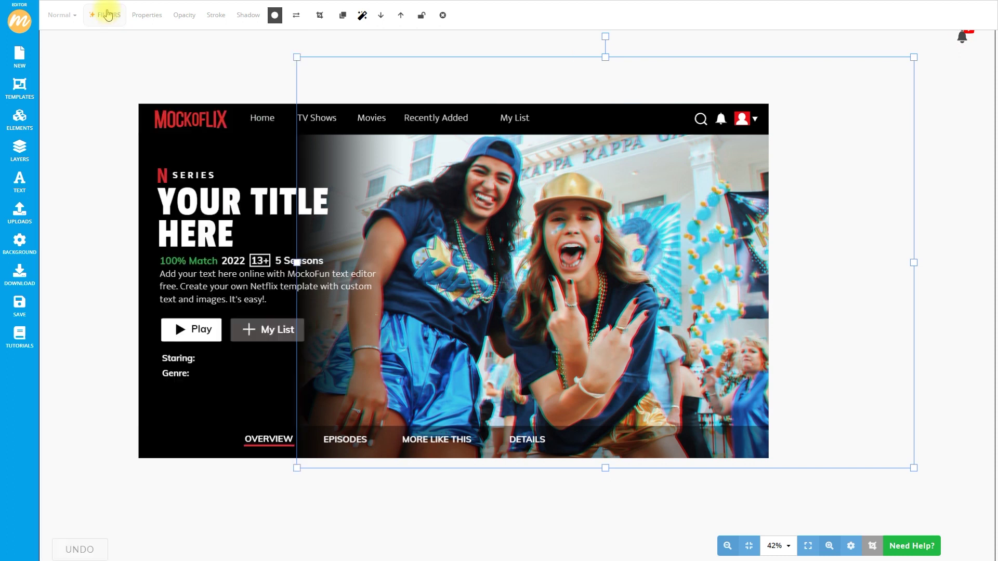
click(940, 275)
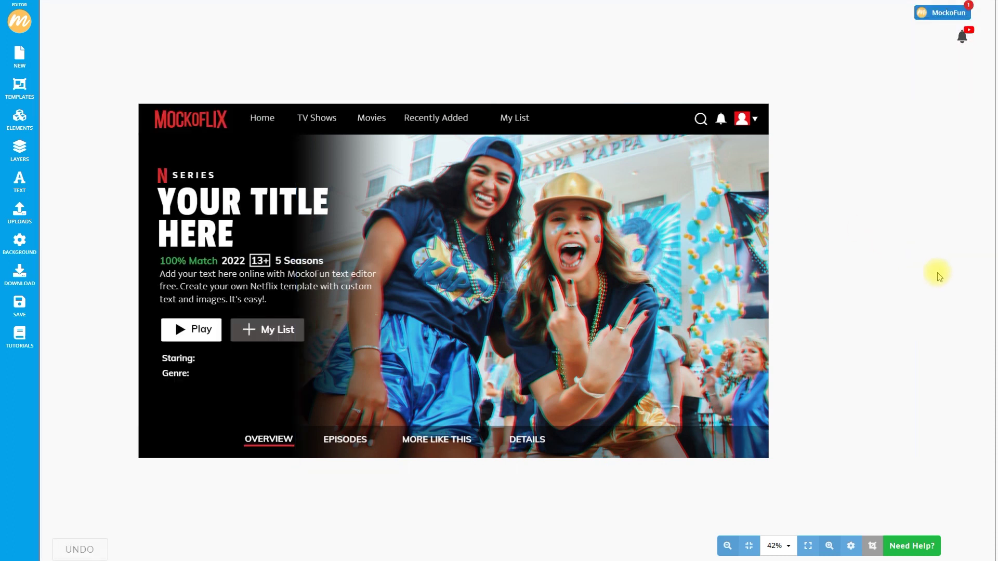
Step: Change the MOCKOFLIX logo text to PARTYFLIX
click(190, 121)
double_click(189, 120)
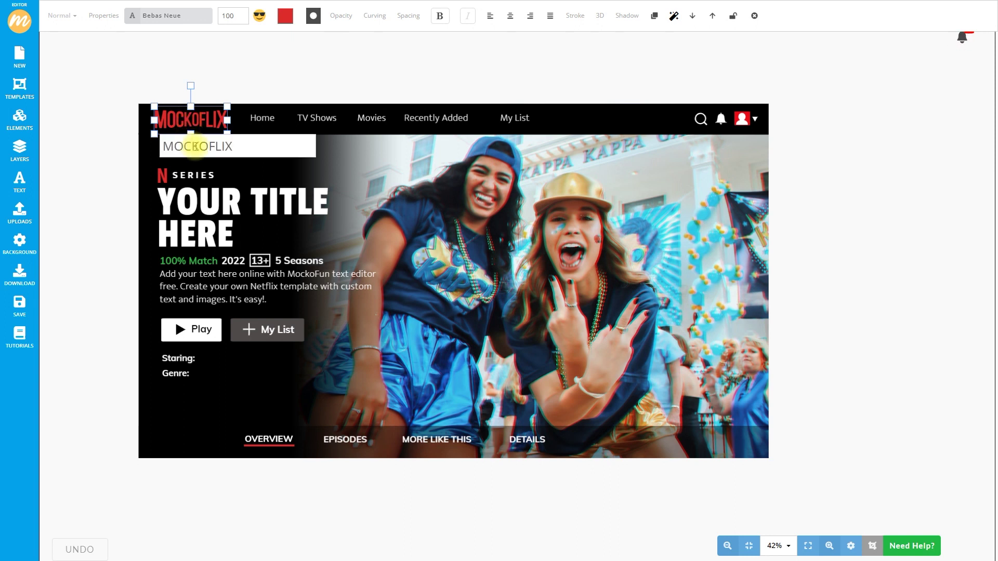
drag(208, 146, 157, 138)
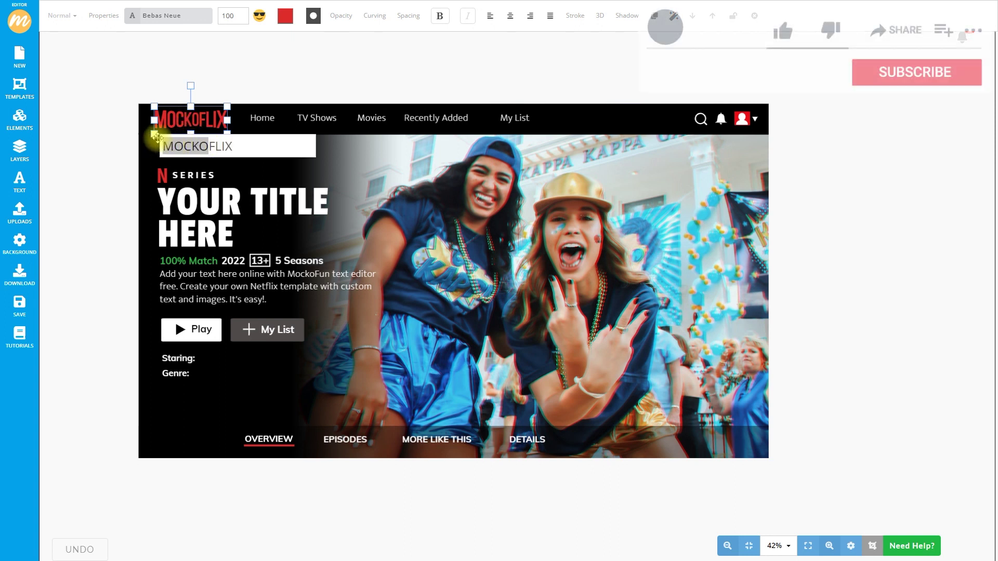
text(PARTY)
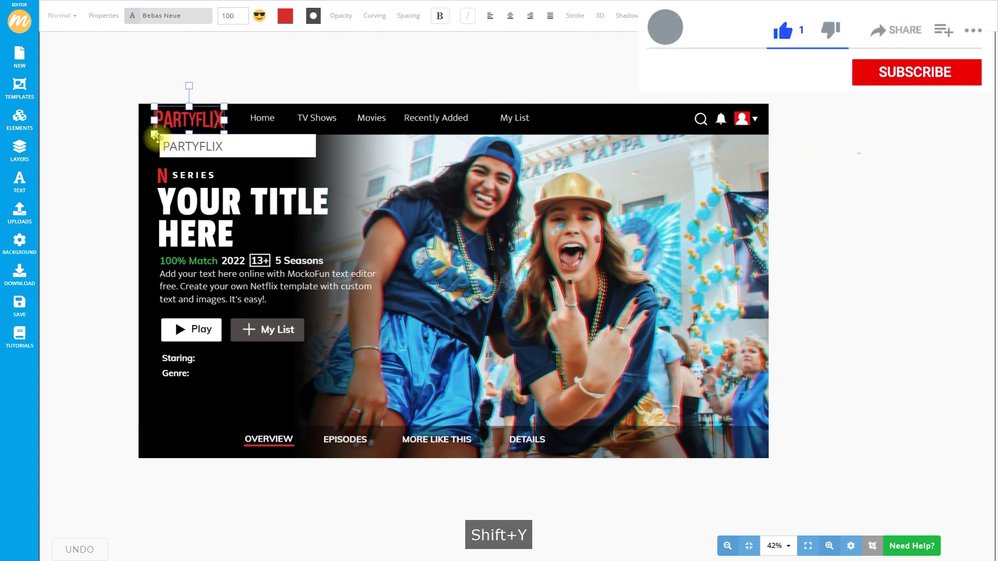
click(187, 174)
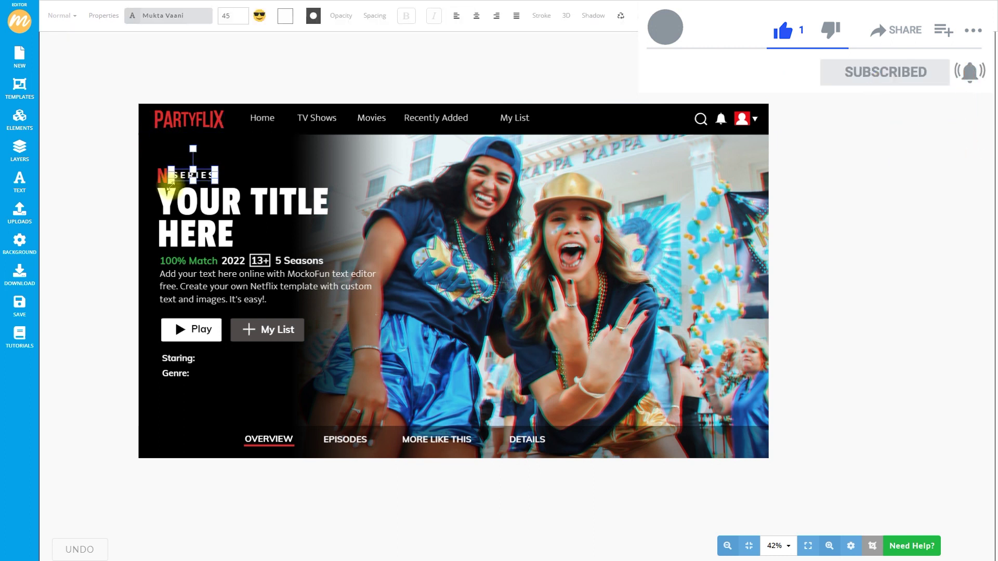
Step: Replace the red N letter beside SERIES with a P
click(165, 180)
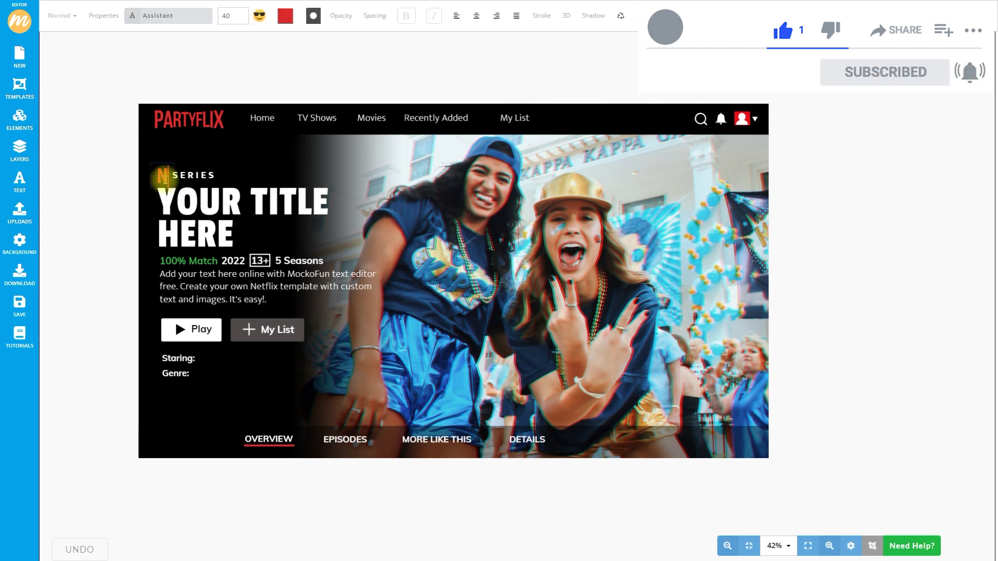
key(BackSpace)
text(P)
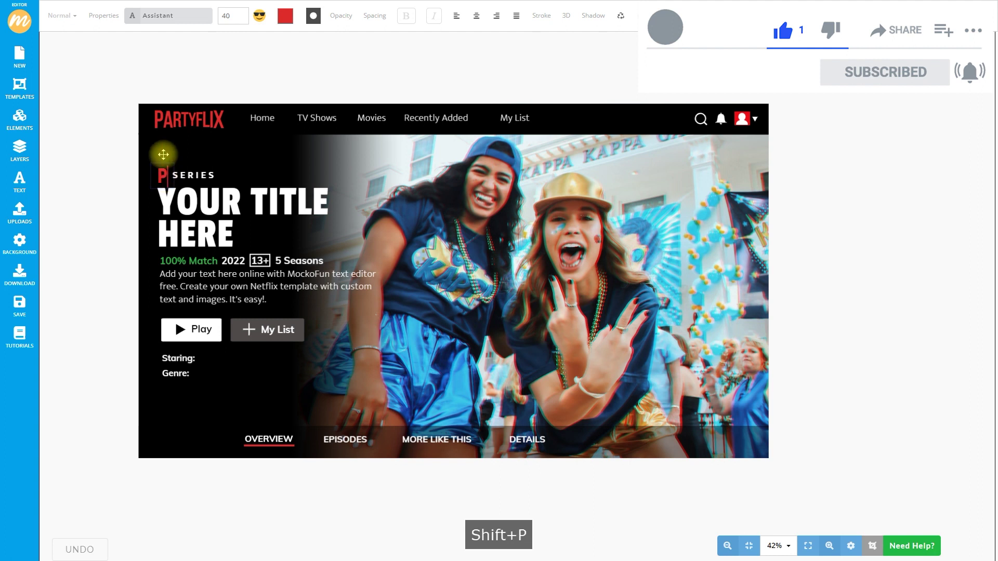
Step: Replace the YOUR TITLE HERE heading with PARTY TIME
click(211, 213)
click(210, 210)
drag(237, 234, 155, 197)
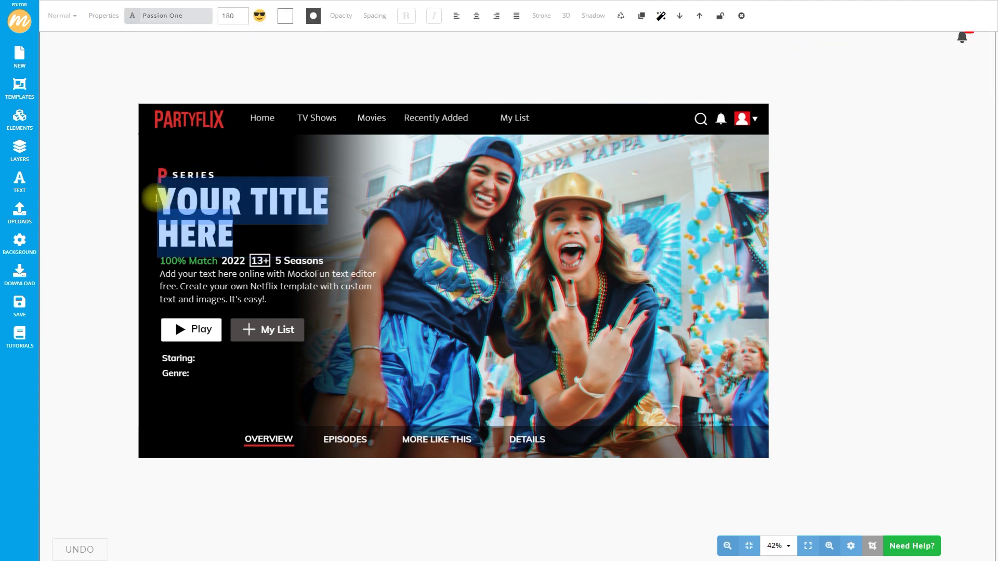
text(PAR)
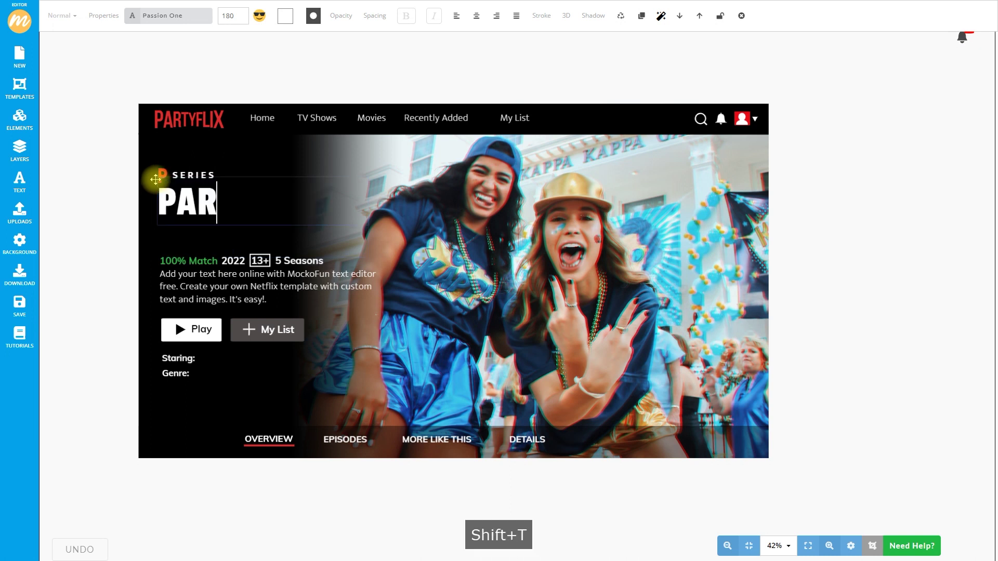
text(TY TIME)
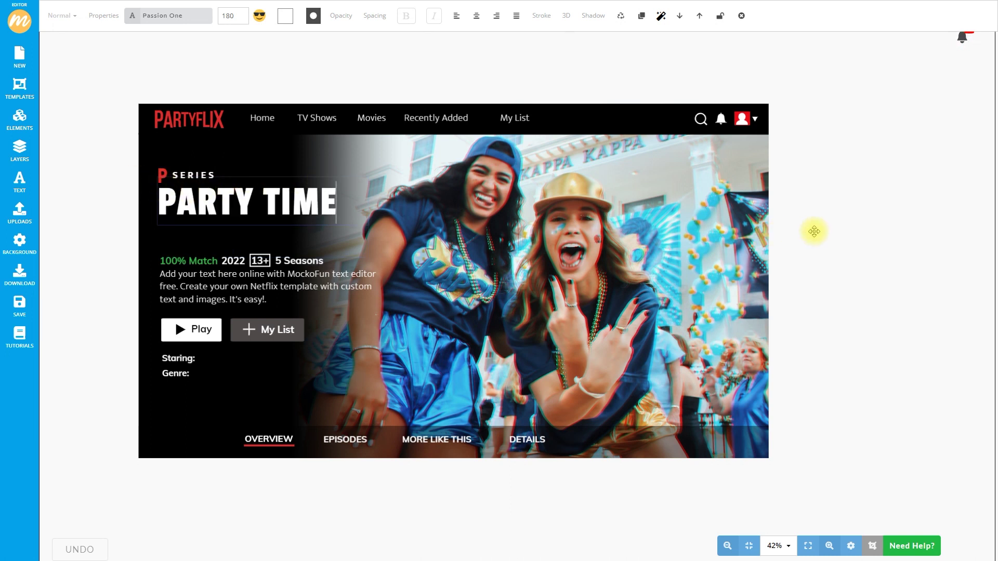
click(814, 231)
Step: Move the PARTY TIME title and the P SERIES line slightly lower together
click(267, 203)
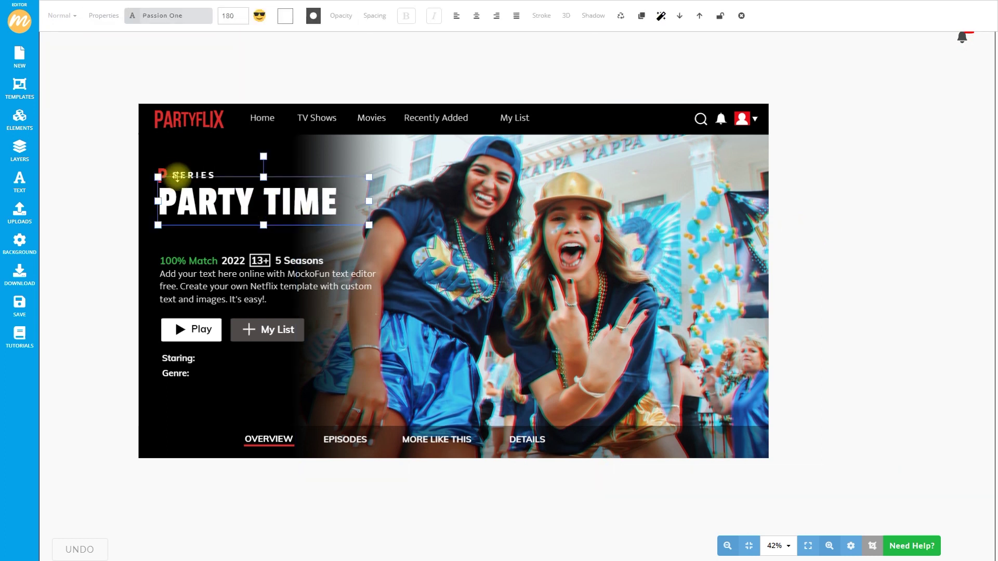
shift+click(183, 175)
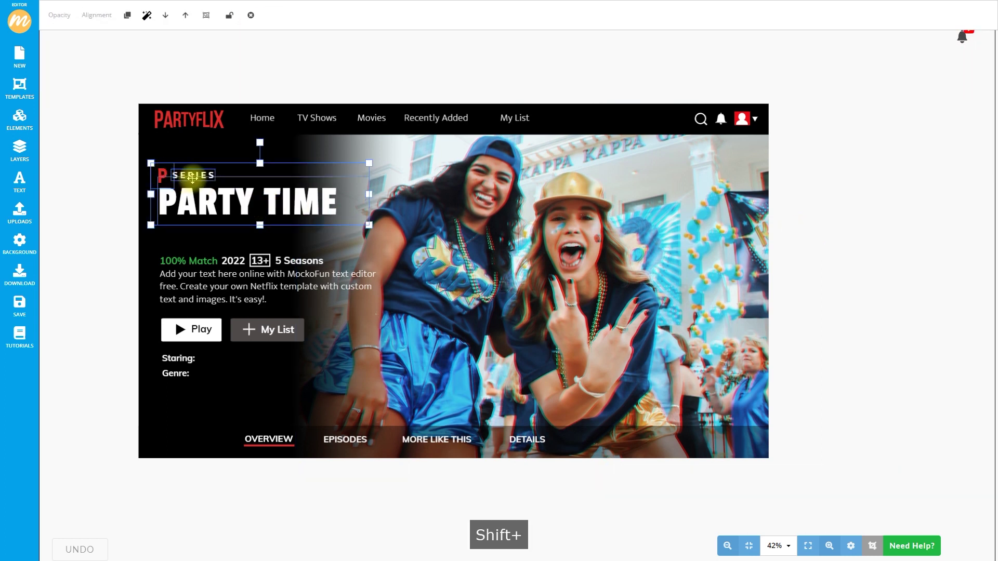
drag(183, 175, 196, 185)
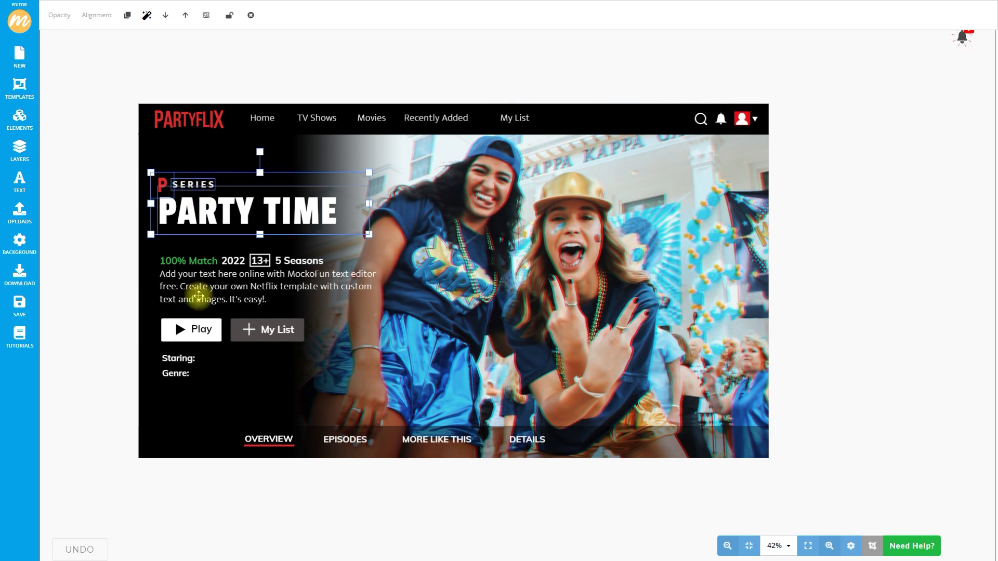
click(200, 260)
Step: Recolour the 100% Match text bright blue
click(292, 21)
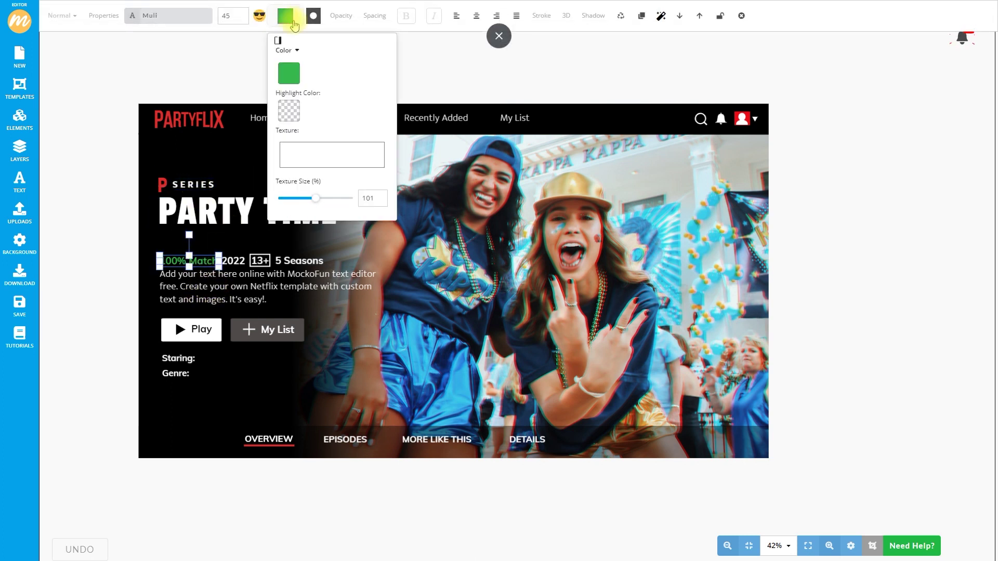
click(291, 74)
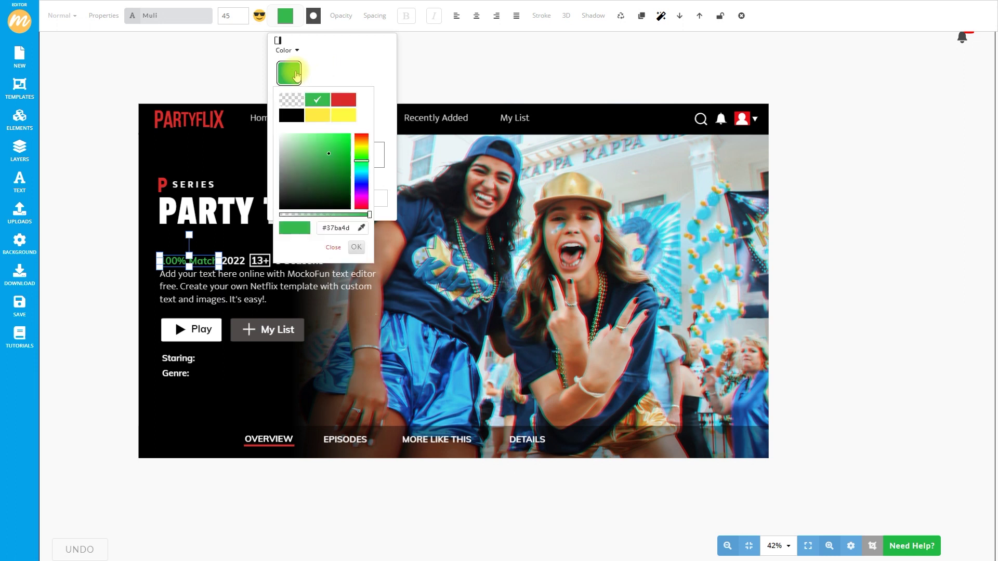
click(361, 174)
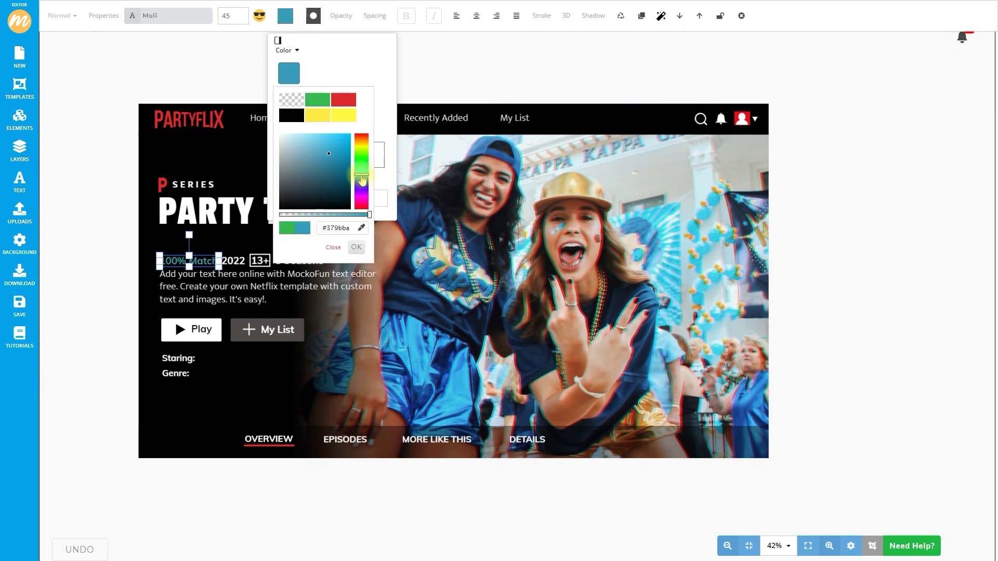
click(346, 134)
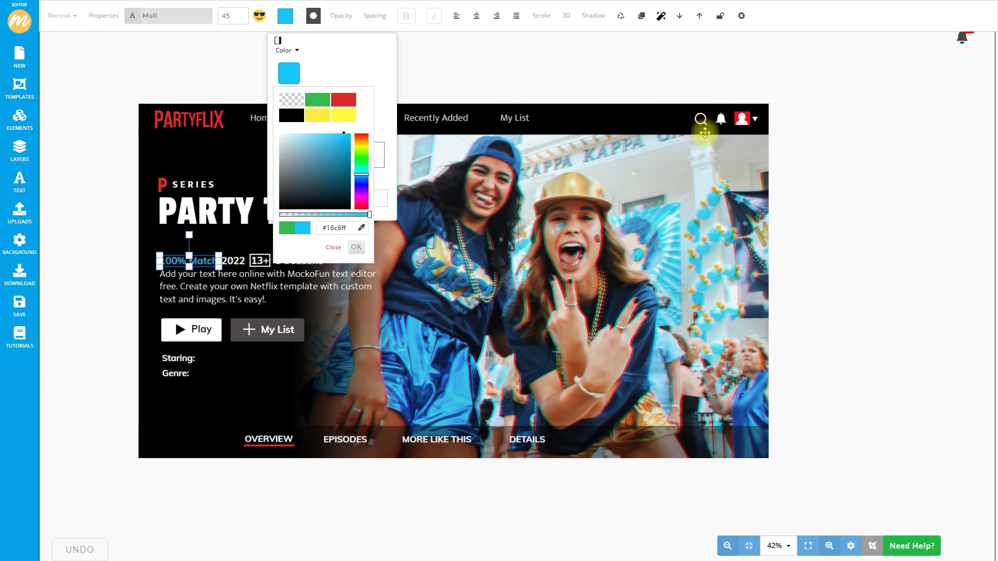
click(748, 112)
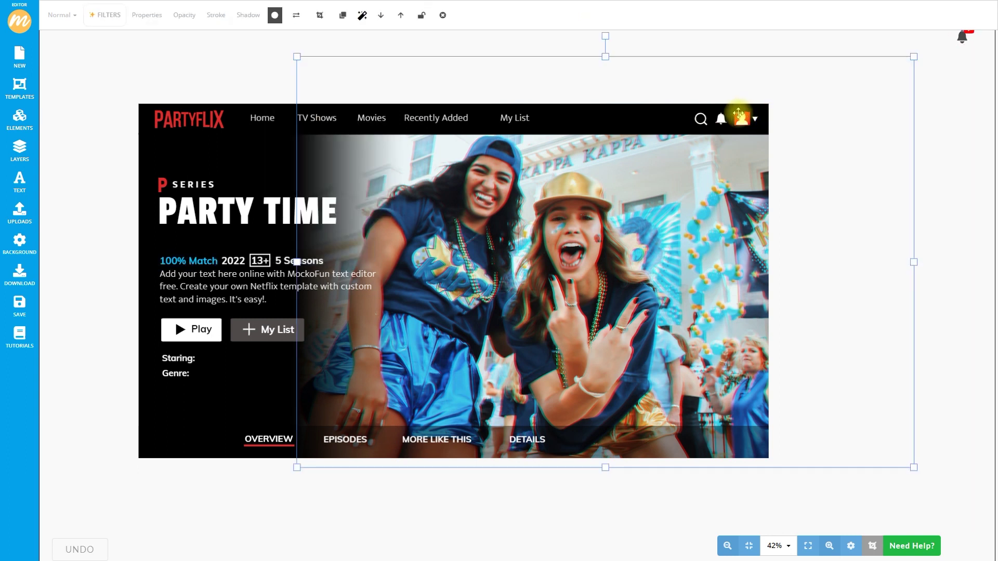
Step: Recolour the header profile icon cyan #16c8ff
click(738, 114)
click(212, 16)
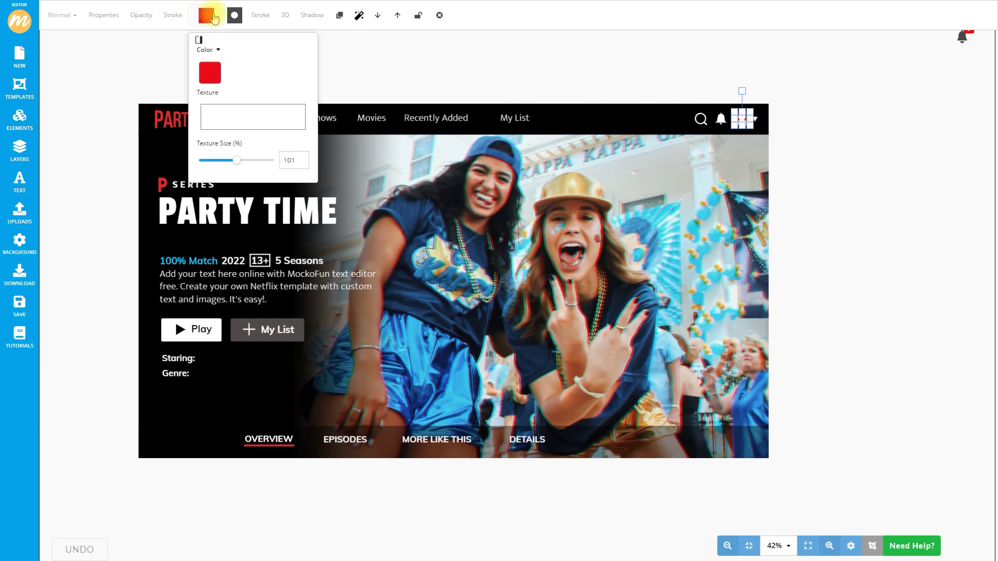
click(209, 73)
click(239, 102)
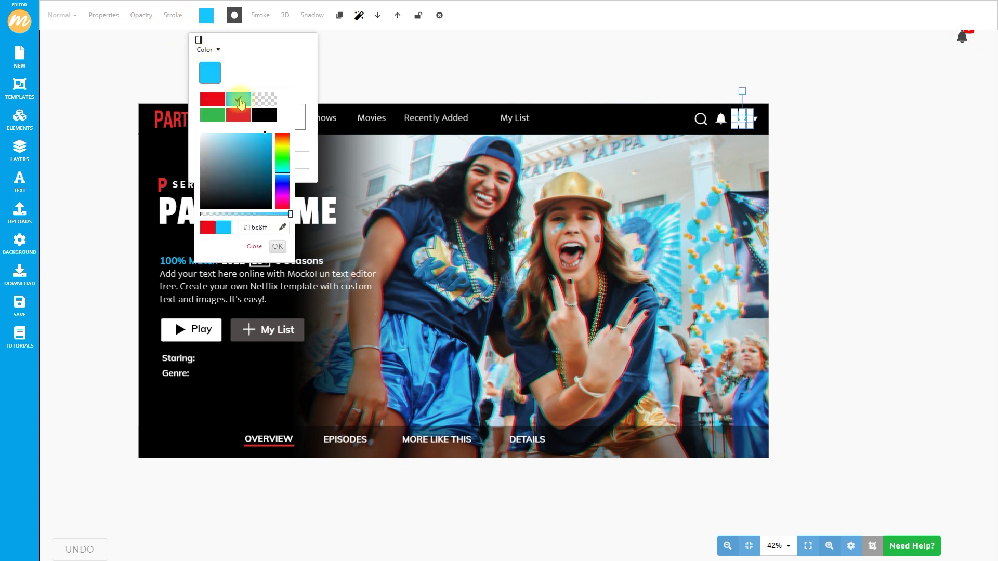
click(520, 120)
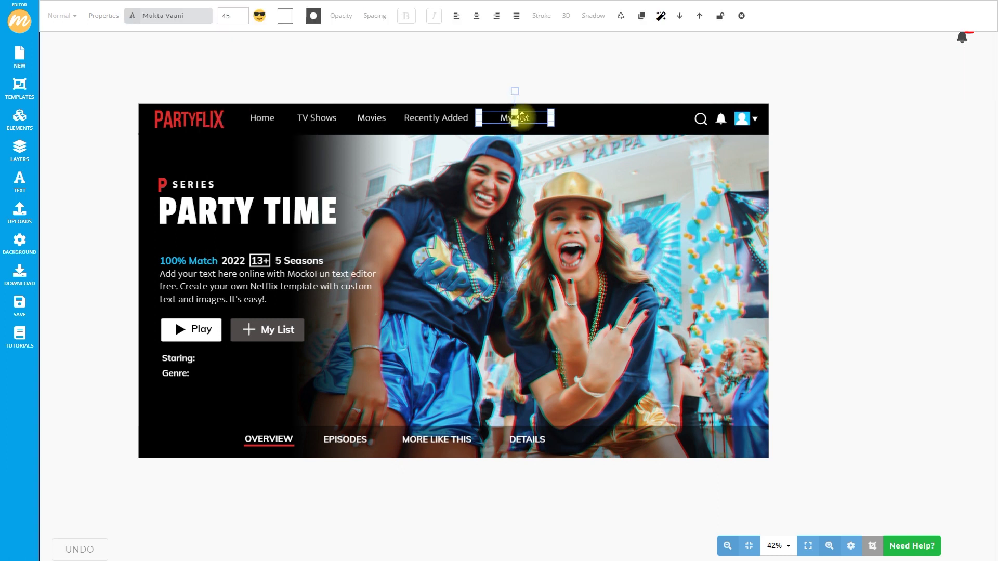
Step: Rename the My List link to My Parties List and the OVERVIEW tab to JOIN US
click(521, 119)
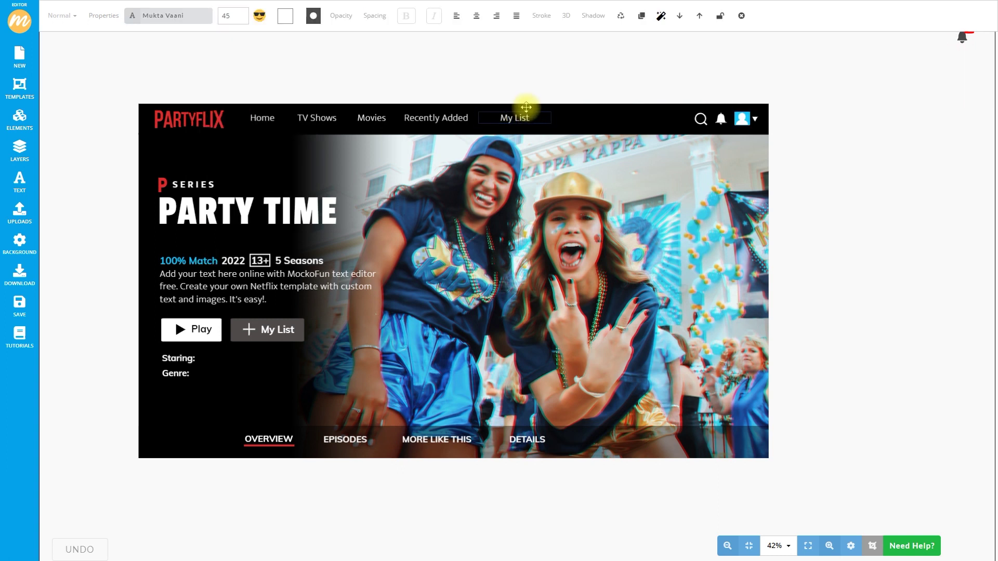
text(Parties)
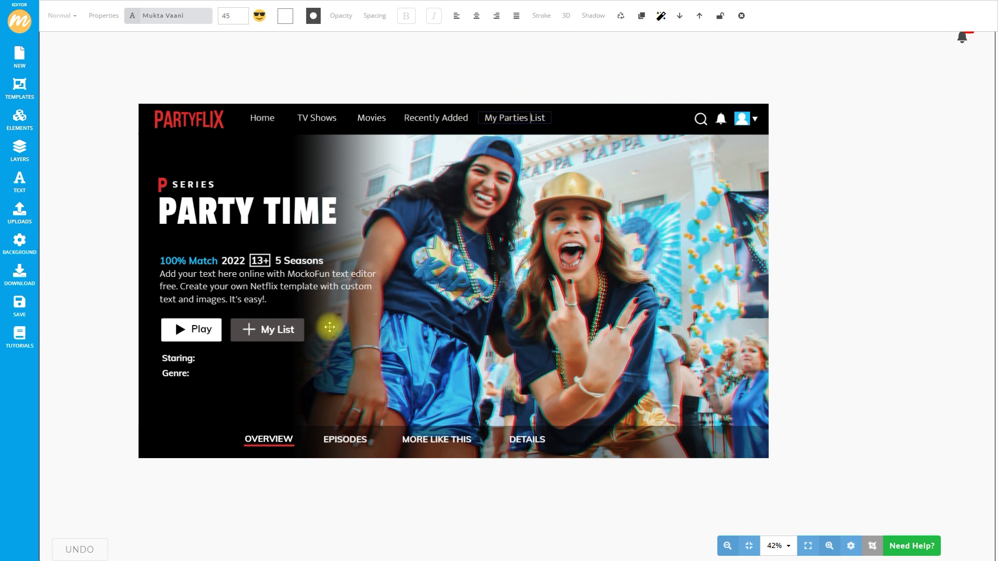
click(264, 431)
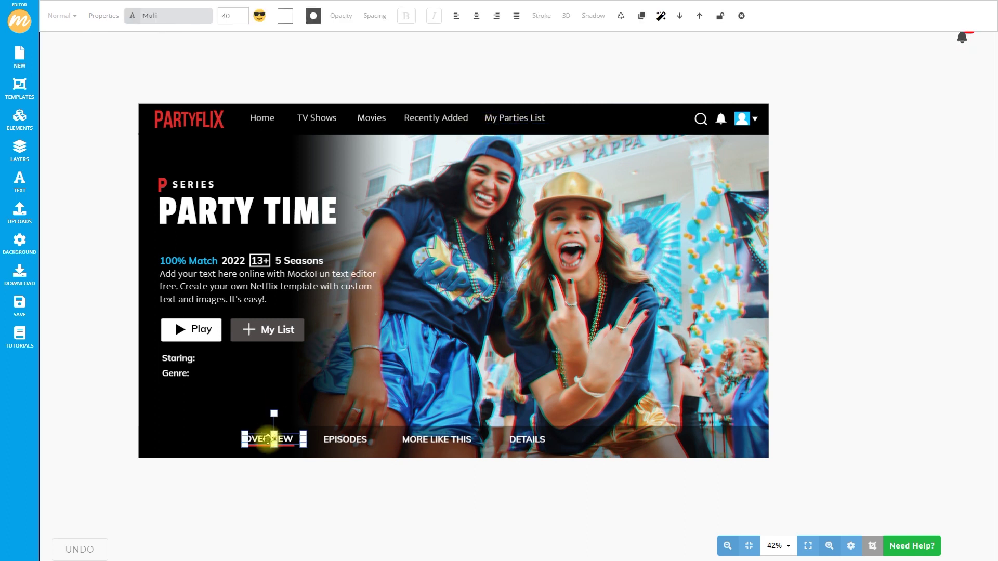
double_click(268, 440)
text(JOIN )
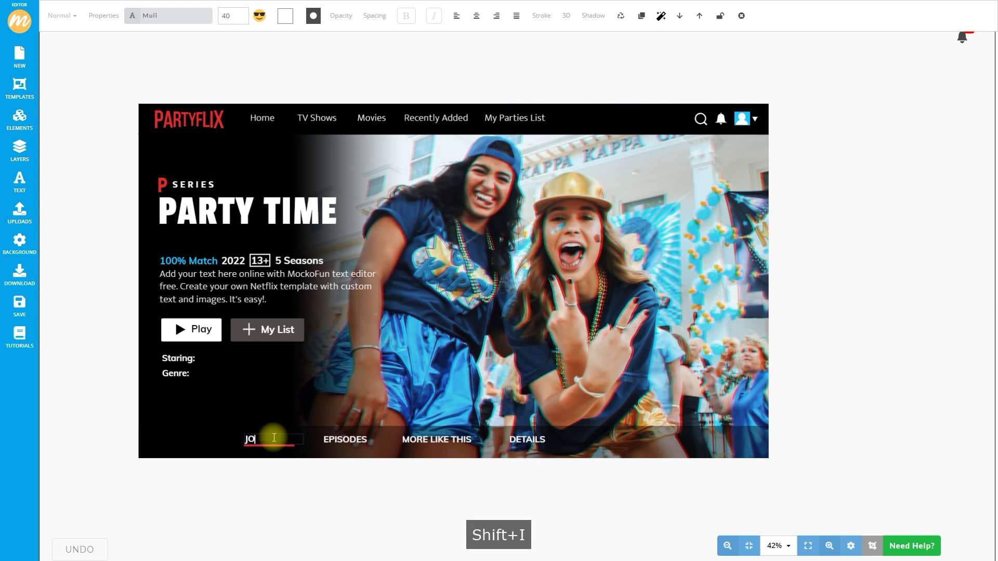
text(US)
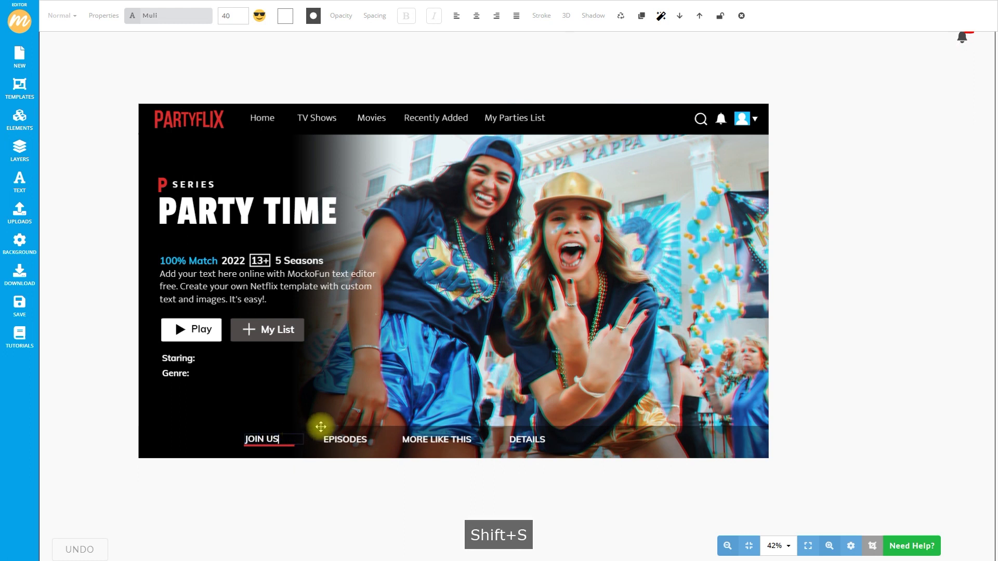
click(196, 472)
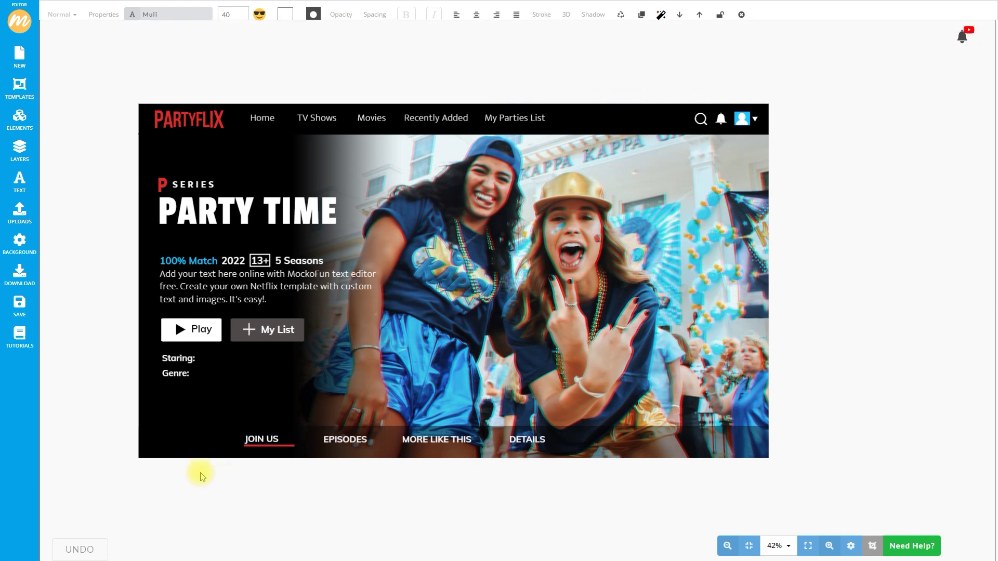
Step: Set the JOIN US label to size 50 in Merriweather Sans and nudge it right
click(260, 440)
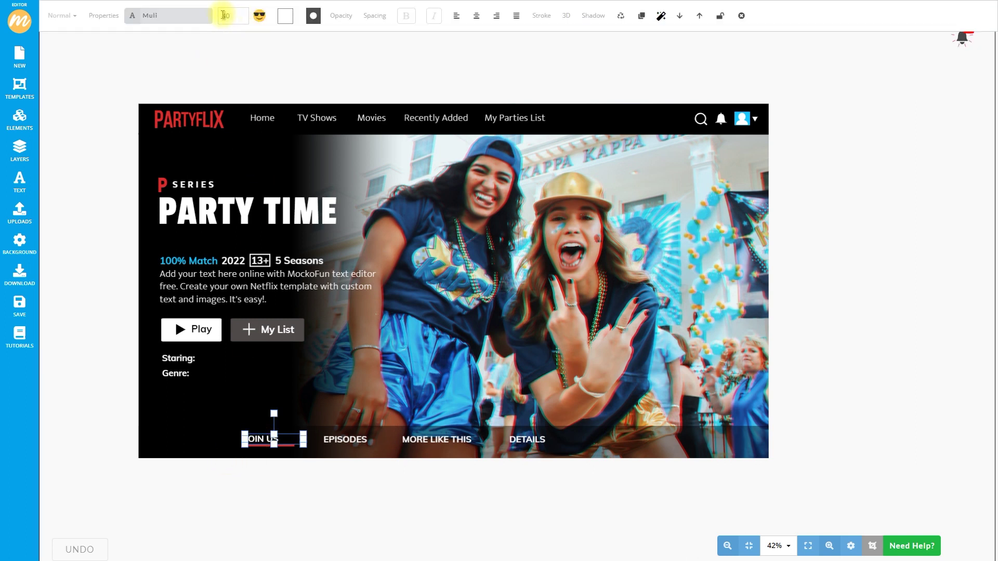
text(5)
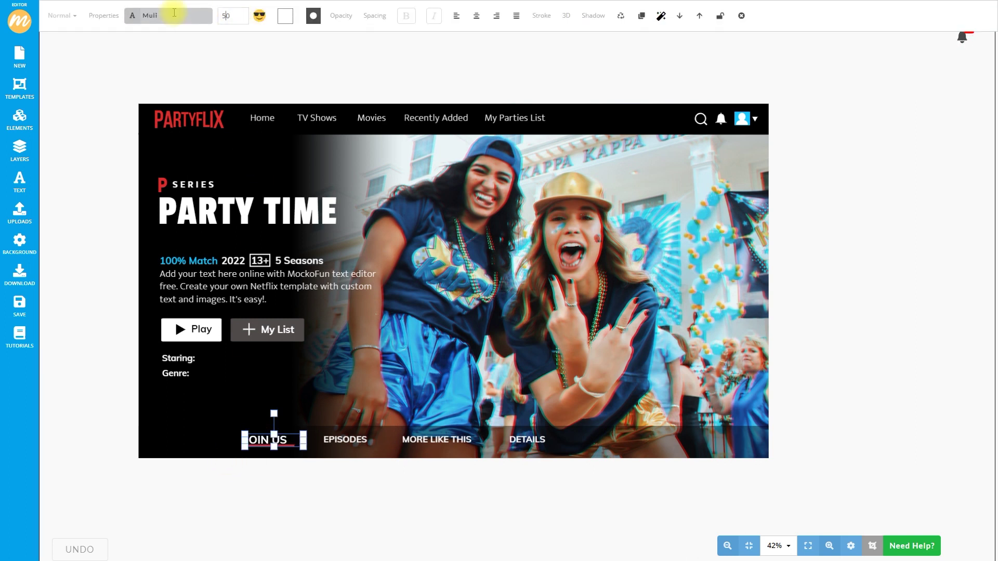
click(174, 13)
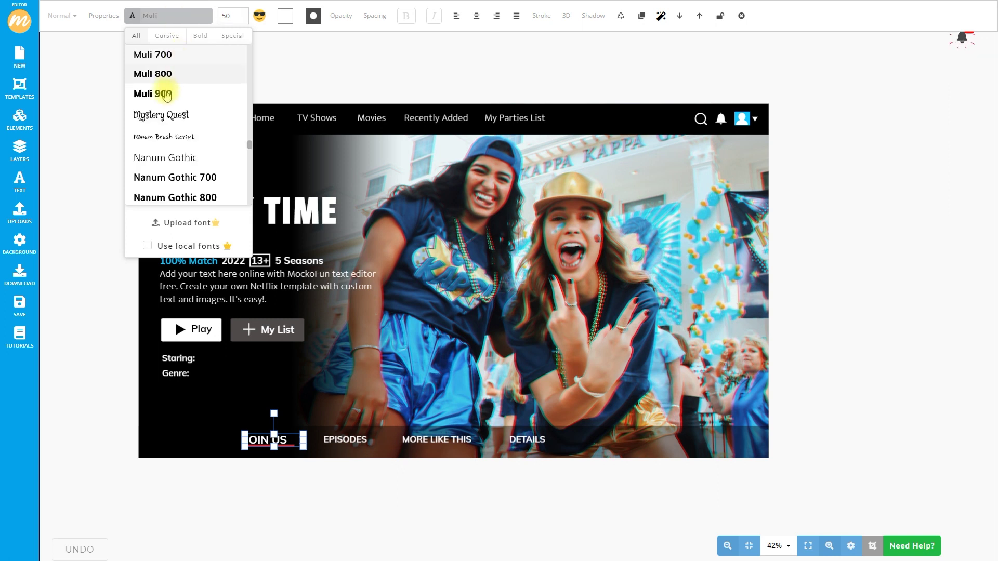
text(mer)
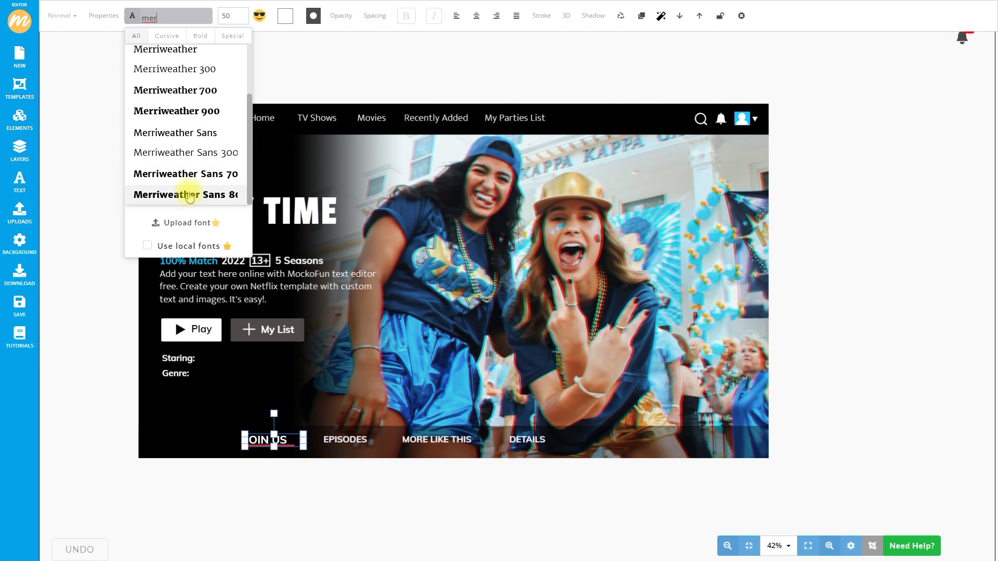
click(276, 440)
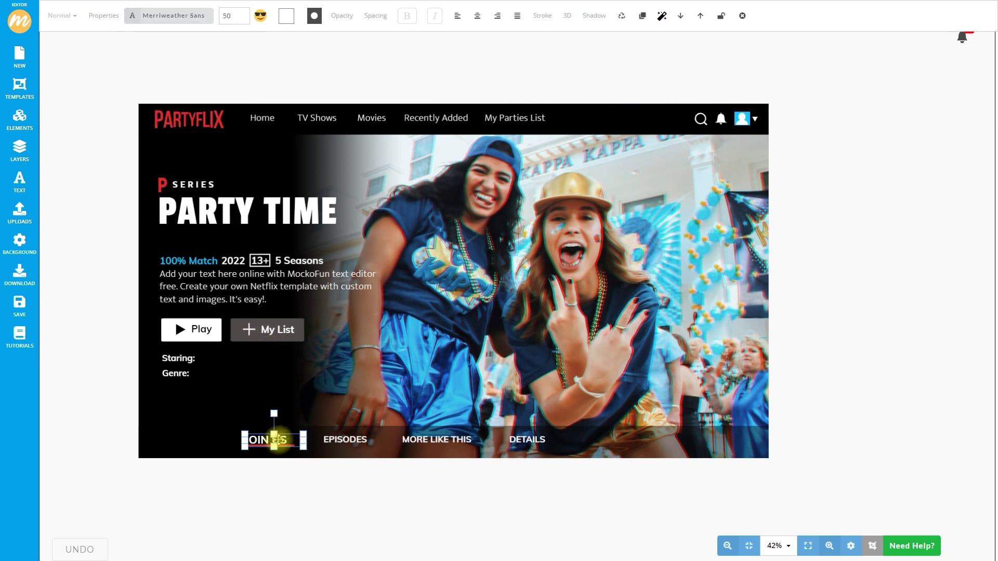
drag(280, 440, 281, 439)
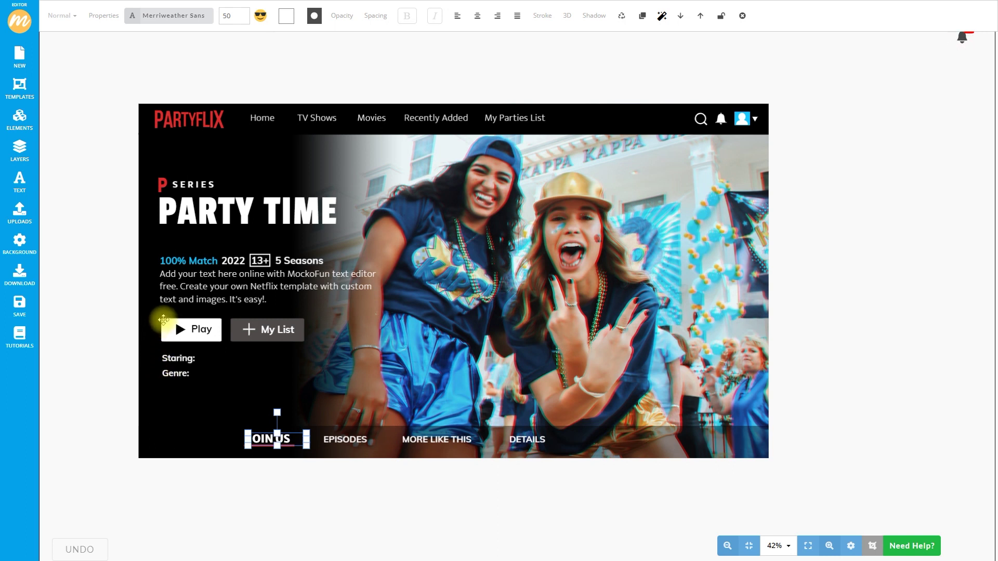
click(163, 320)
Step: Fill the Play button with the cyan #16c8ff preset colour and bring up the download options
click(207, 17)
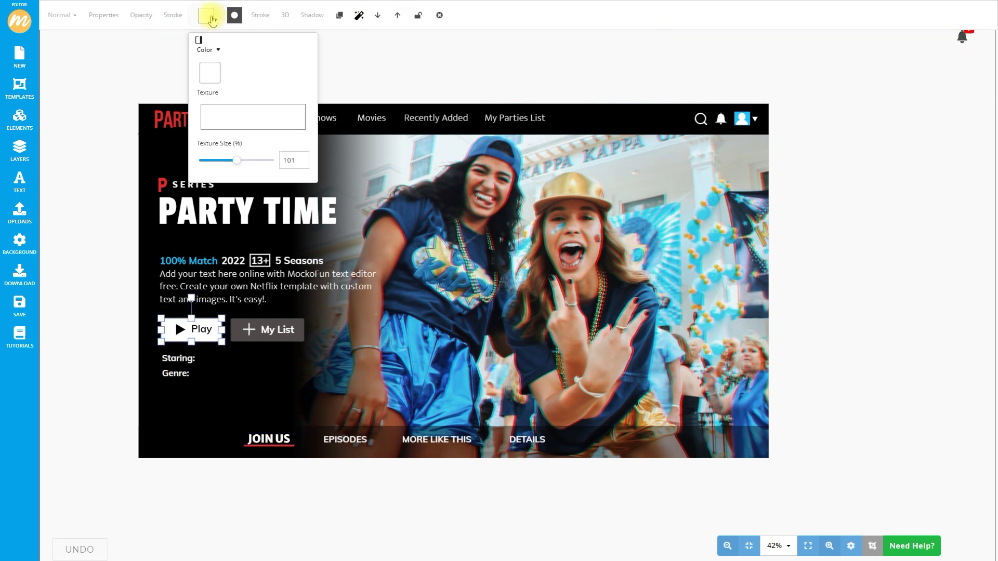
click(209, 72)
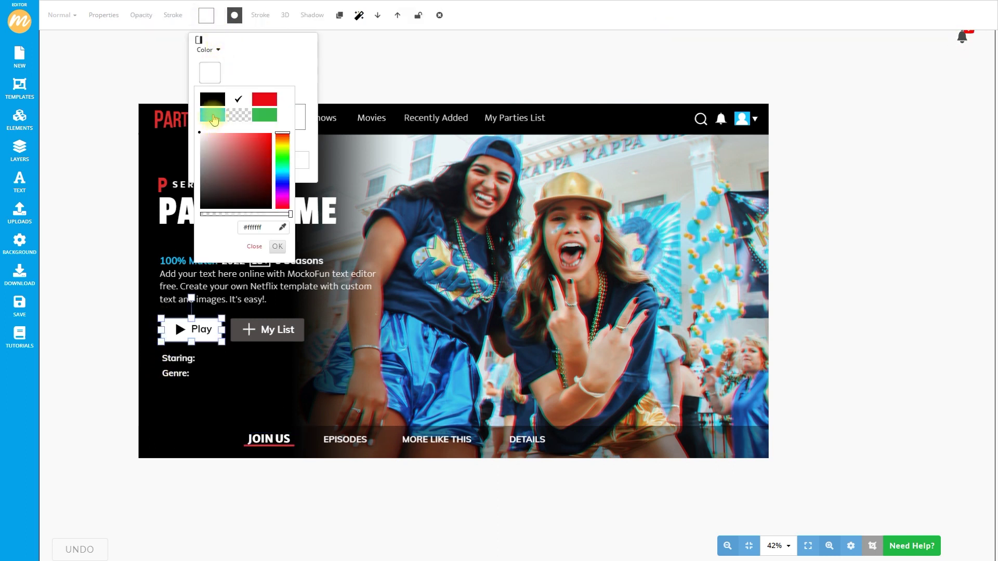
click(212, 115)
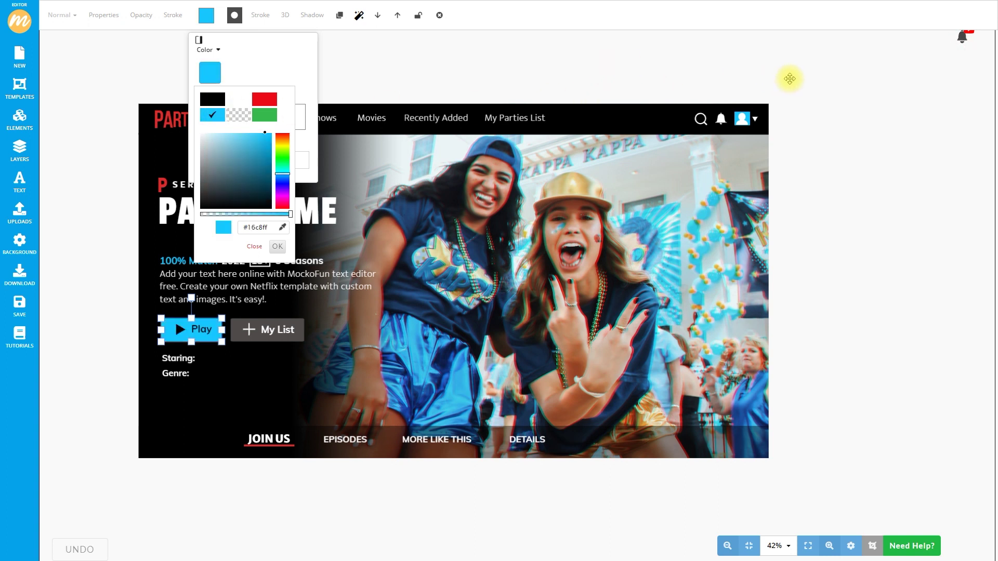
click(789, 78)
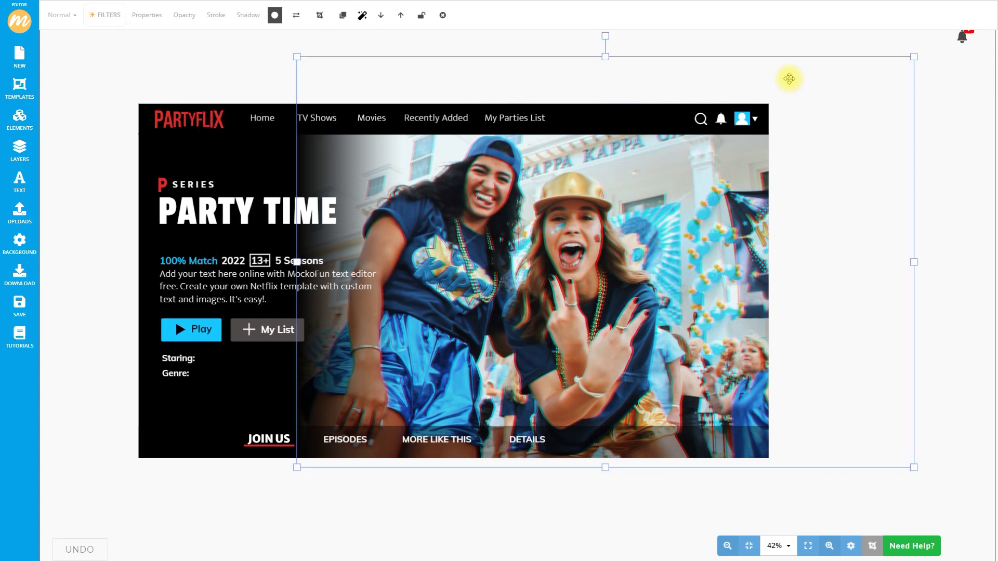
click(690, 246)
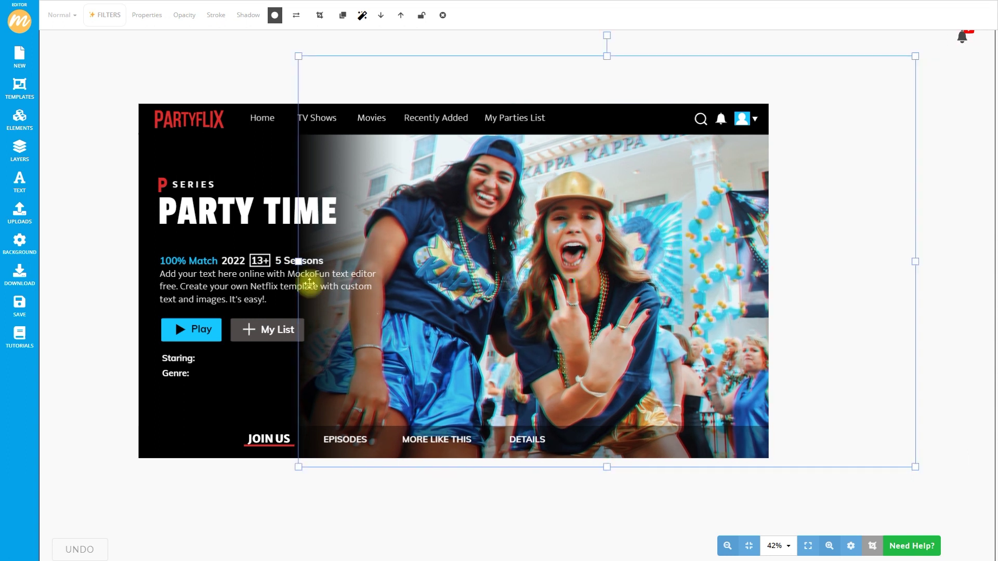
click(20, 280)
Step: Download the PARTYFLIX mockup as the JPG file Netflix Template.jpg, keeping JPG as the format
click(123, 264)
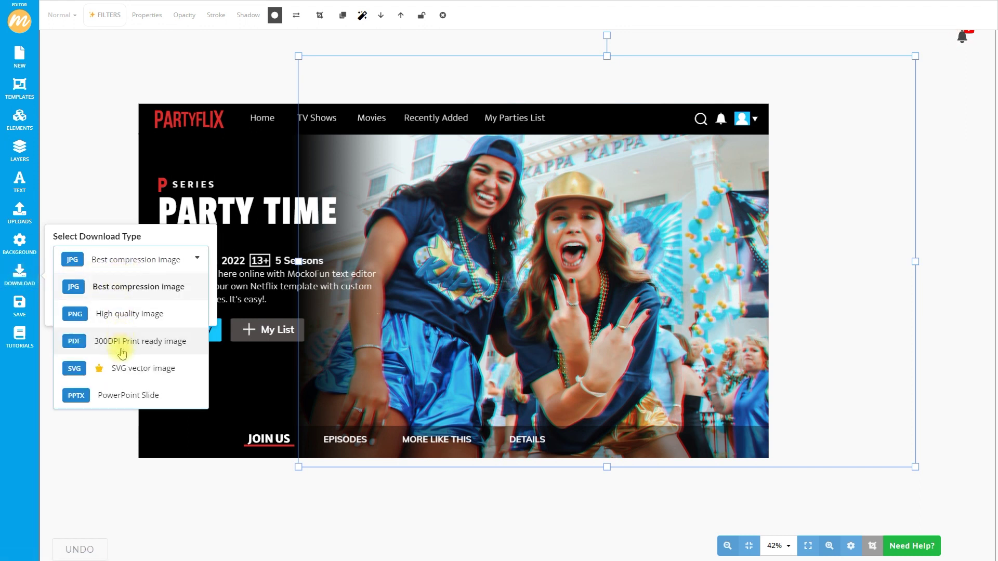
click(123, 261)
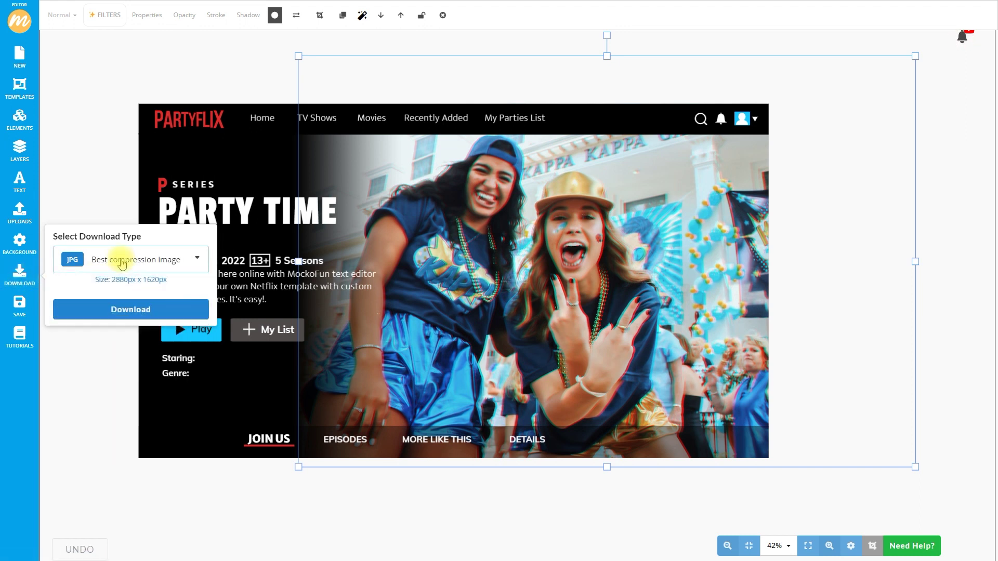
click(121, 308)
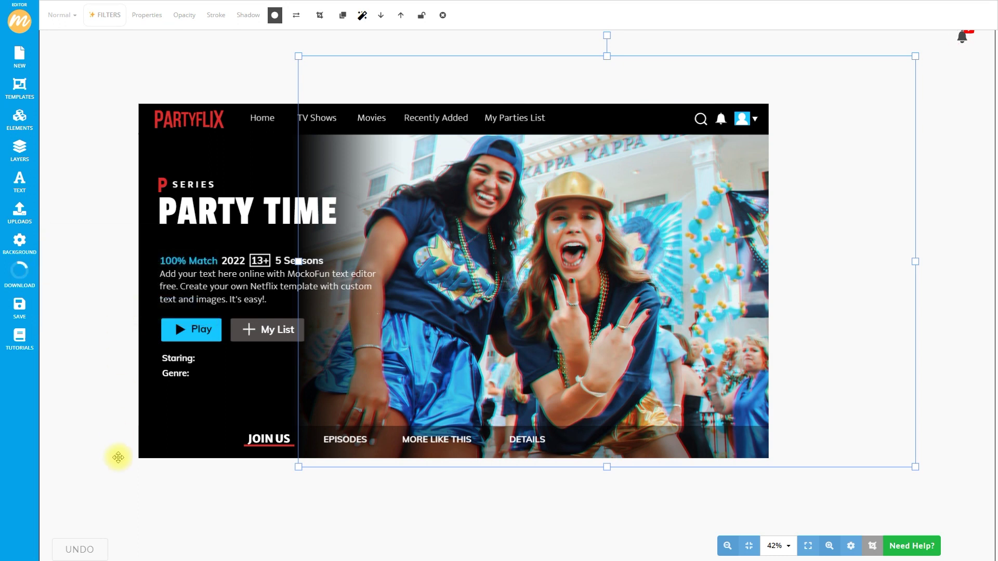